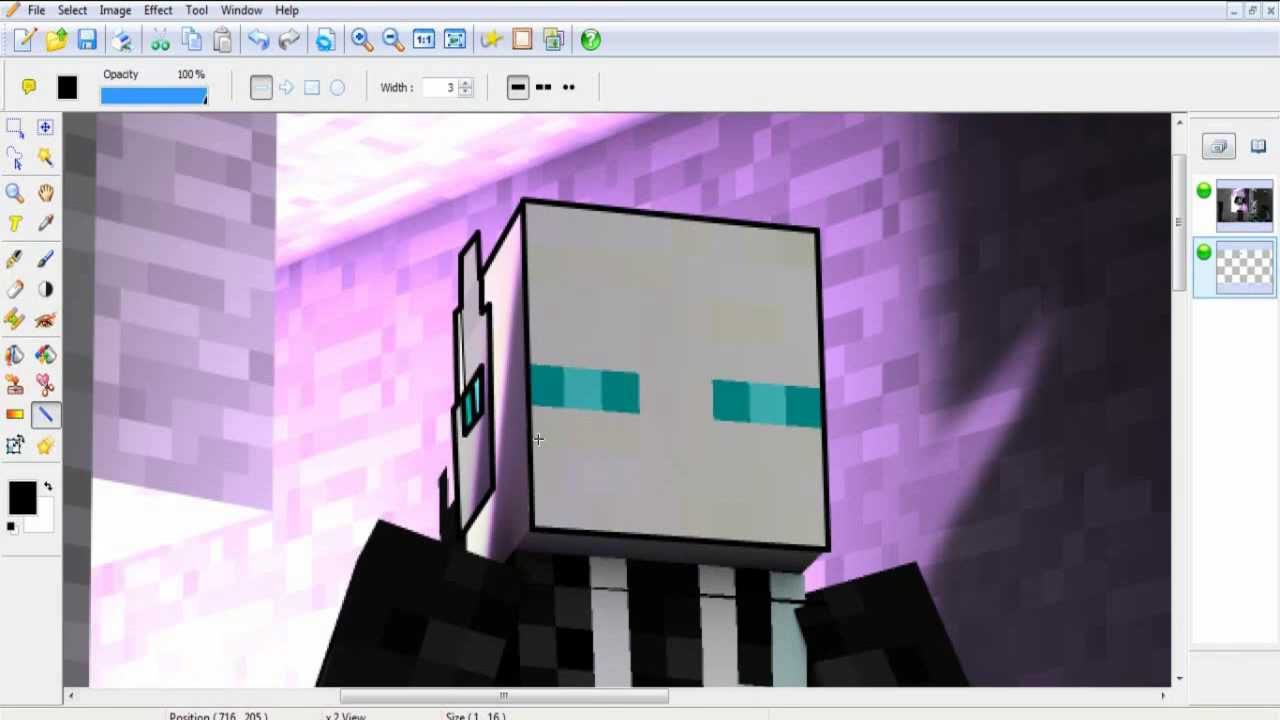
# Outline the left and right cyan eyes in black, checking them against the hidden reference photo
pyautogui.moveTo(530, 371)
pyautogui.mouseDown()
pyautogui.moveTo(641, 371)
pyautogui.moveTo(641, 417)
pyautogui.moveTo(530, 417)
pyautogui.mouseUp()
pyautogui.moveTo(821, 386)
pyautogui.mouseDown()
pyautogui.moveTo(712, 380)
pyautogui.moveTo(714, 418)
pyautogui.moveTo(822, 428)
pyautogui.mouseUp()
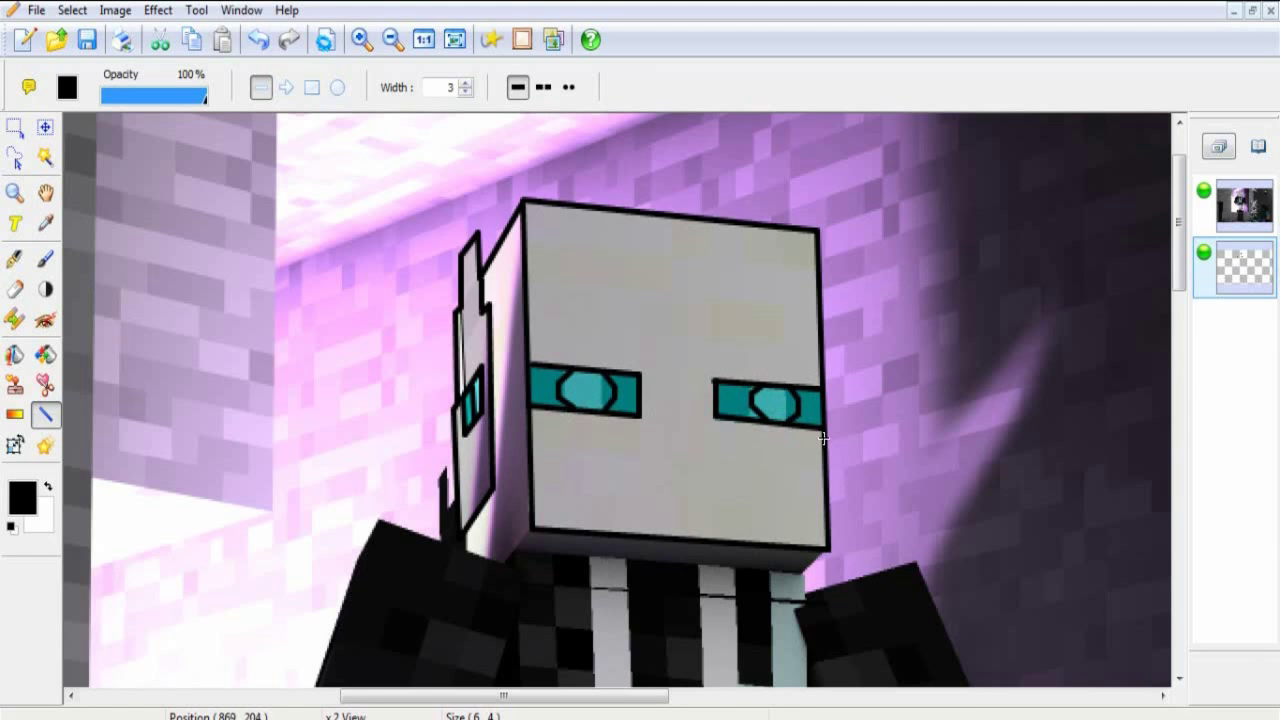
pyautogui.click(1204, 190)
pyautogui.click(1204, 190)
# Draw both slanted eyebrows and the first mouth strokes, replacing a misplaced mouth line
pyautogui.moveTo(614, 487); pyautogui.dragTo(740, 490)
pyautogui.hotkey('ctrl', 'z')
pyautogui.moveTo(556, 348); pyautogui.dragTo(631, 335)
pyautogui.moveTo(733, 343); pyautogui.dragTo(800, 375)
pyautogui.moveTo(640, 461); pyautogui.dragTo(684, 487)
pyautogui.moveTo(640, 461); pyautogui.dragTo(622, 472)
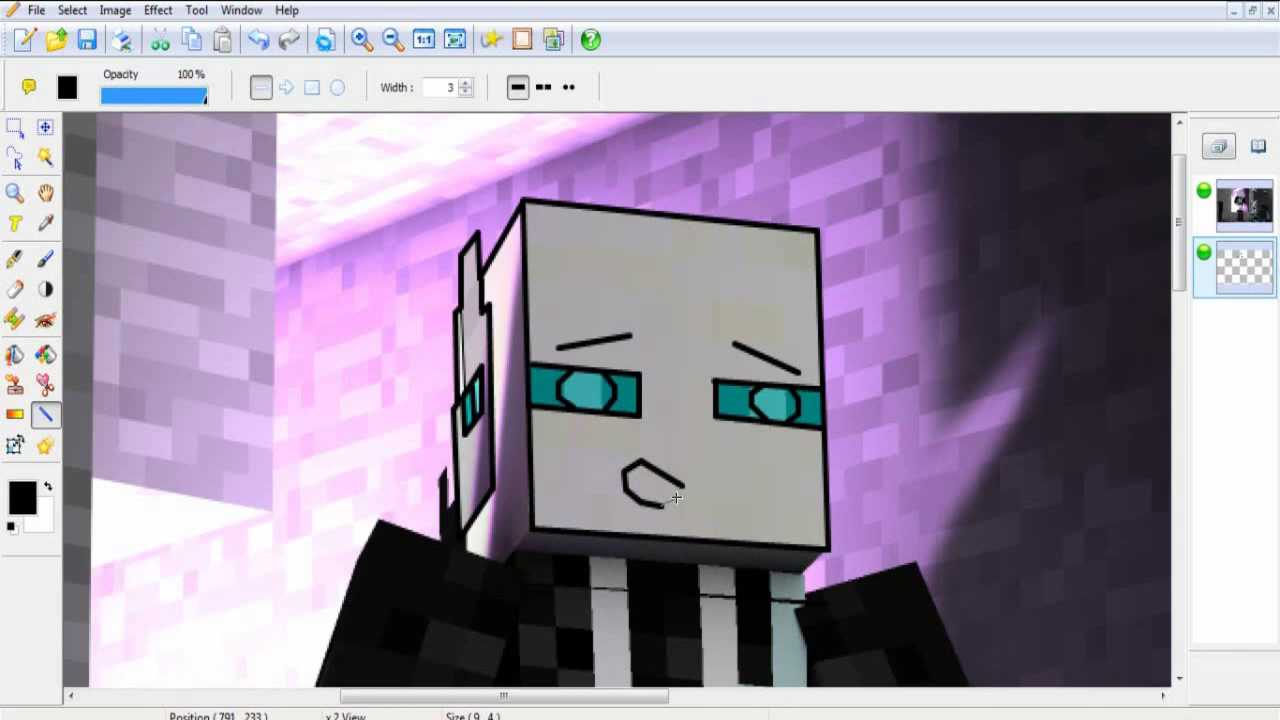
# Complete the open mouth outline and add the teeth line inside it
pyautogui.scroll(-2, 707, 437)
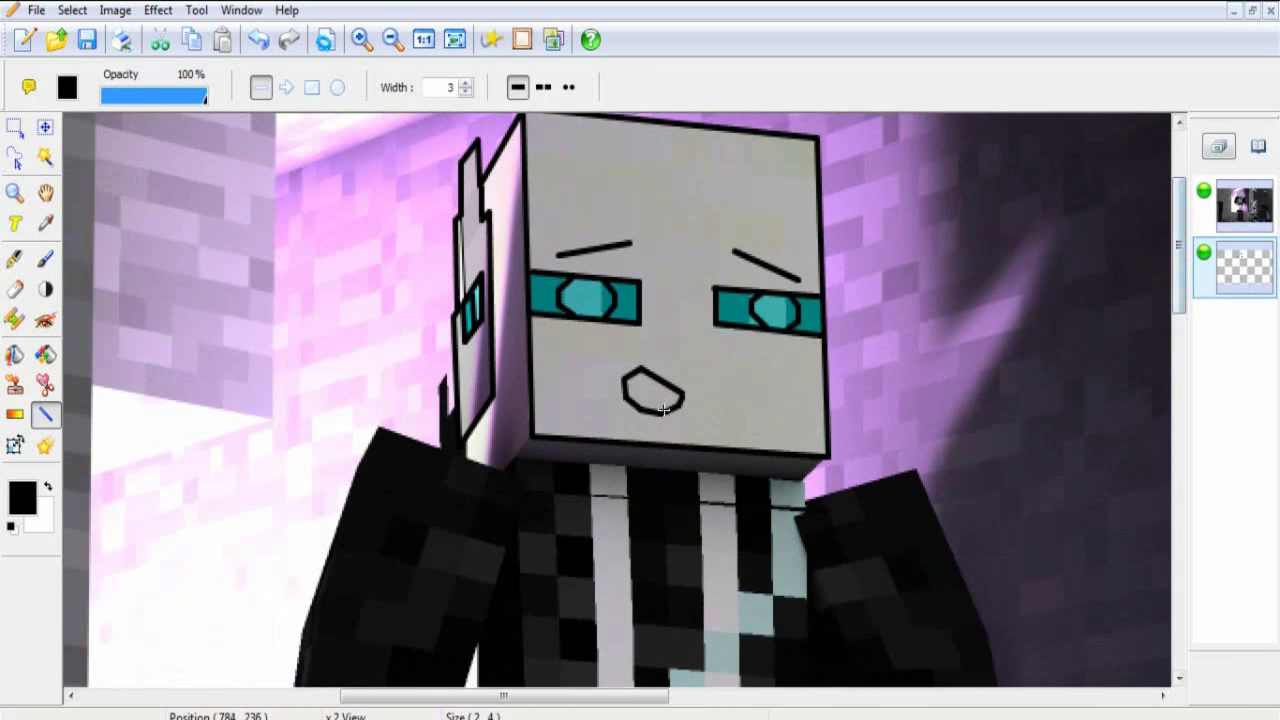
pyautogui.moveTo(710, 382); pyautogui.dragTo(718, 384)
pyautogui.moveTo(718, 385)
pyautogui.mouseDown()
pyautogui.moveTo(705, 407)
pyautogui.moveTo(660, 417)
pyautogui.mouseUp()
pyautogui.moveTo(660, 417); pyautogui.dragTo(622, 408)
pyautogui.moveTo(622, 408); pyautogui.dragTo(617, 390)
pyautogui.moveTo(617, 390); pyautogui.dragTo(630, 370)
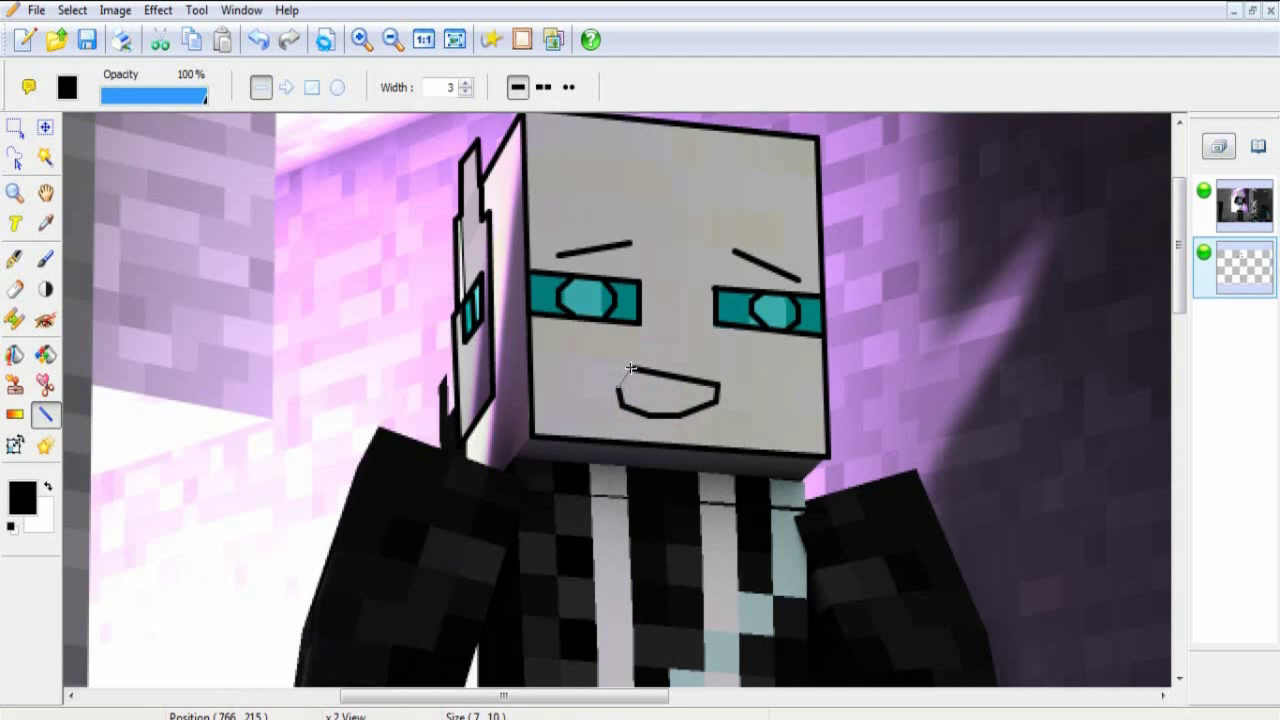
# Outline the left edge of the shoulder, replacing a misplaced first line
pyautogui.scroll(-4, 684, 409)
pyautogui.scroll(2, 530, 363)
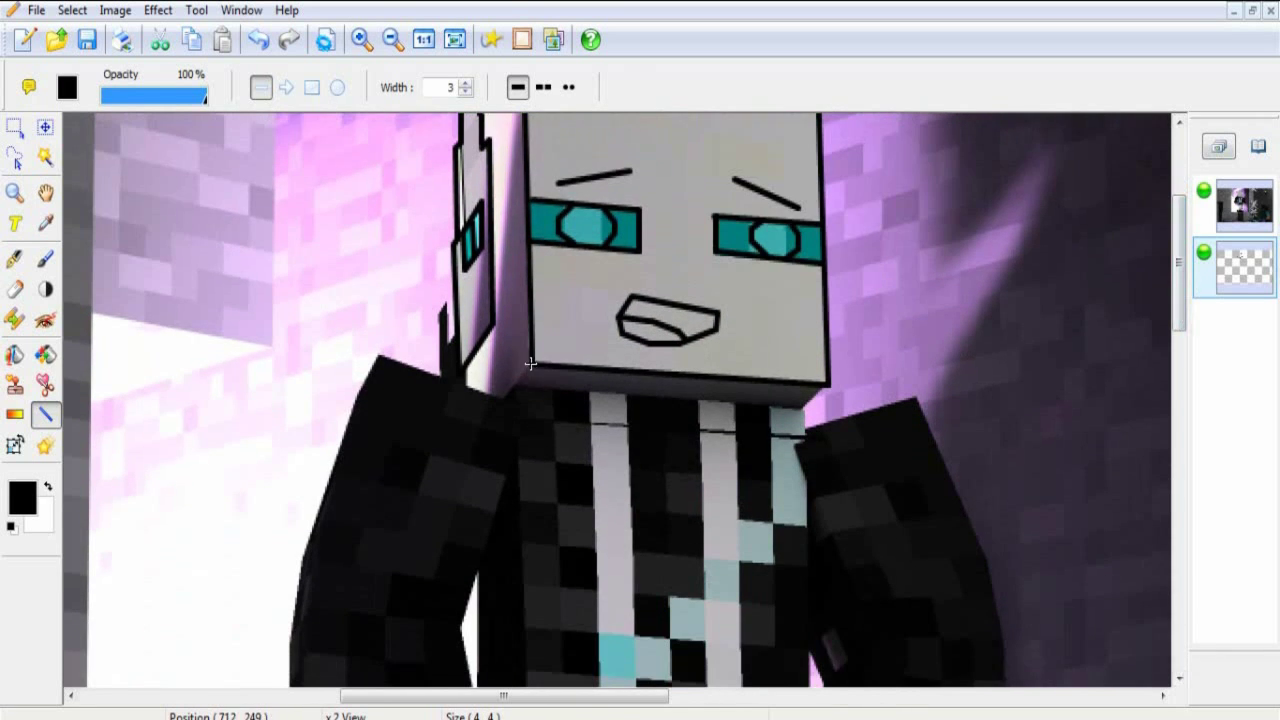
pyautogui.scroll(-1, 466, 315)
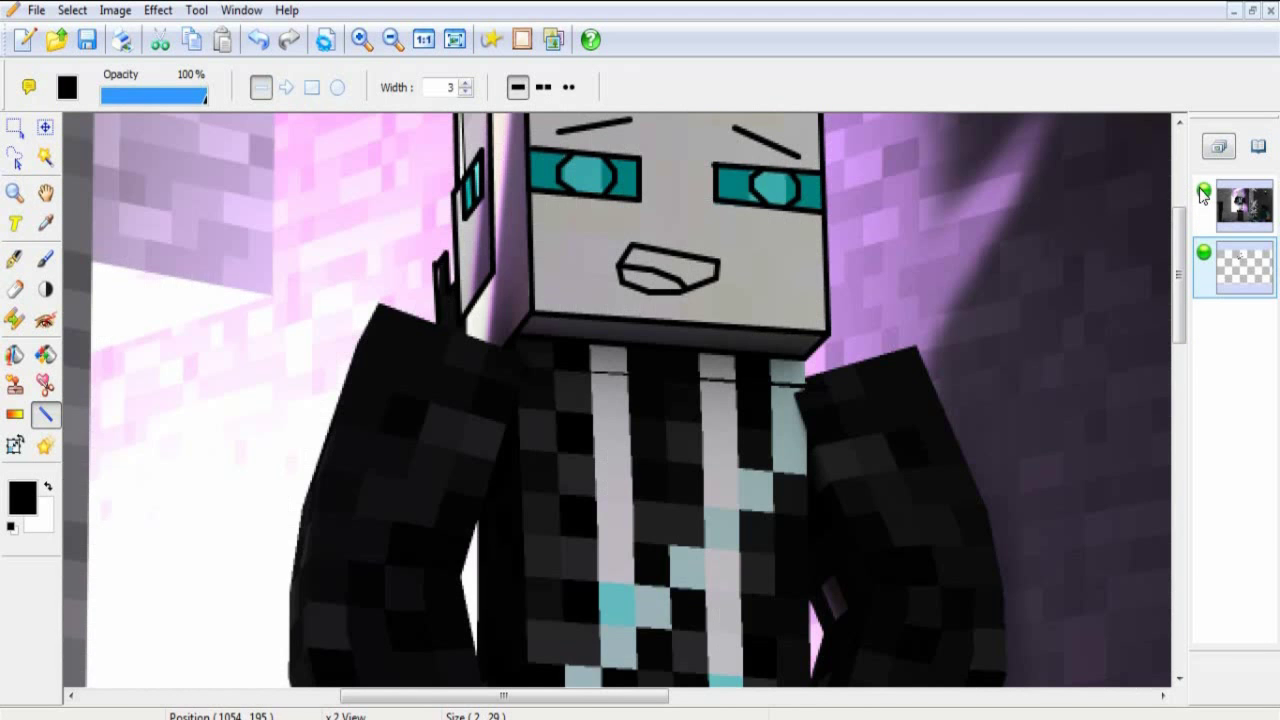
pyautogui.moveTo(500, 340); pyautogui.dragTo(508, 500)
pyautogui.hotkey('ctrl', 'z')
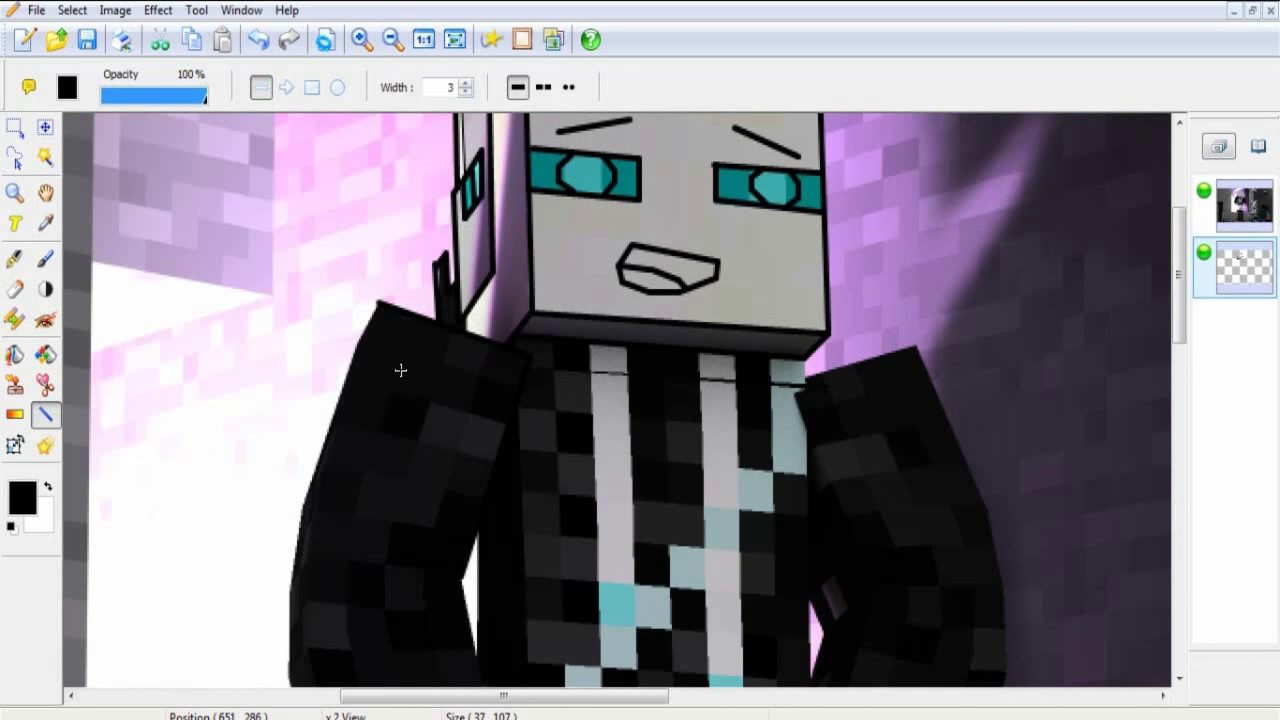
pyautogui.moveTo(356, 342); pyautogui.dragTo(288, 590)
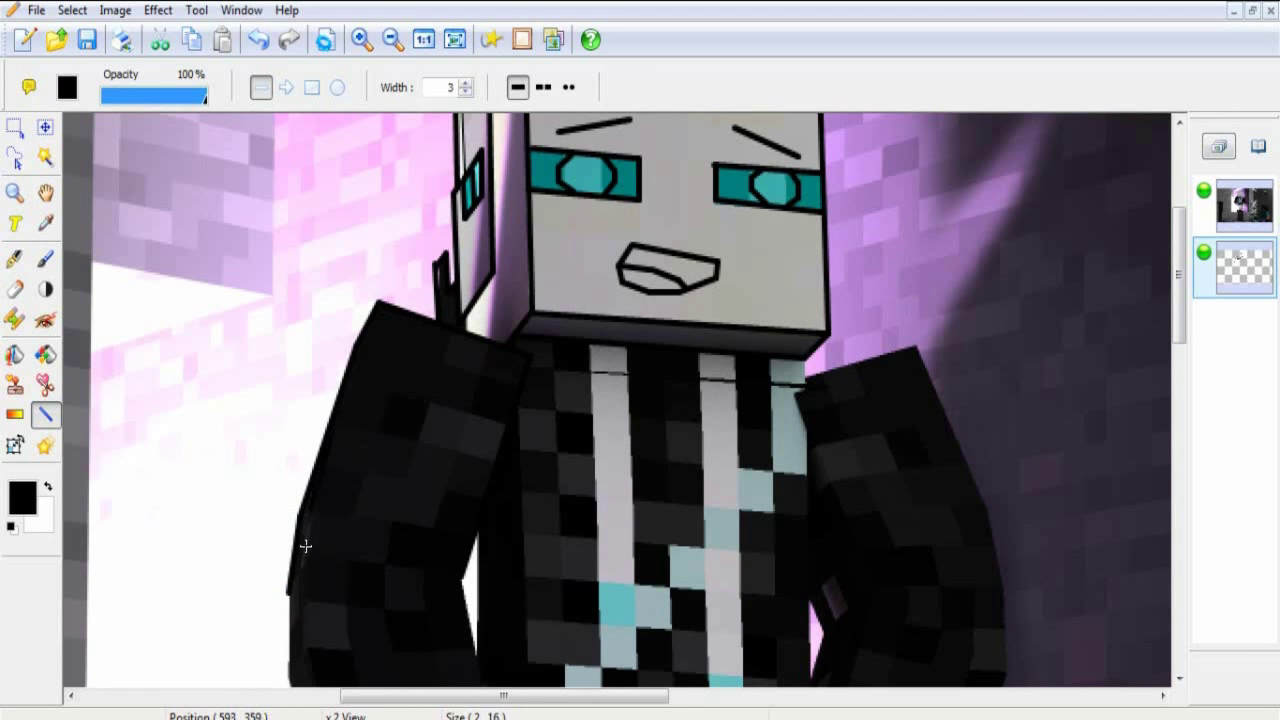
# Outline the left arm's outer and inner edges and its cuff in black
pyautogui.scroll(-3, 801, 187)
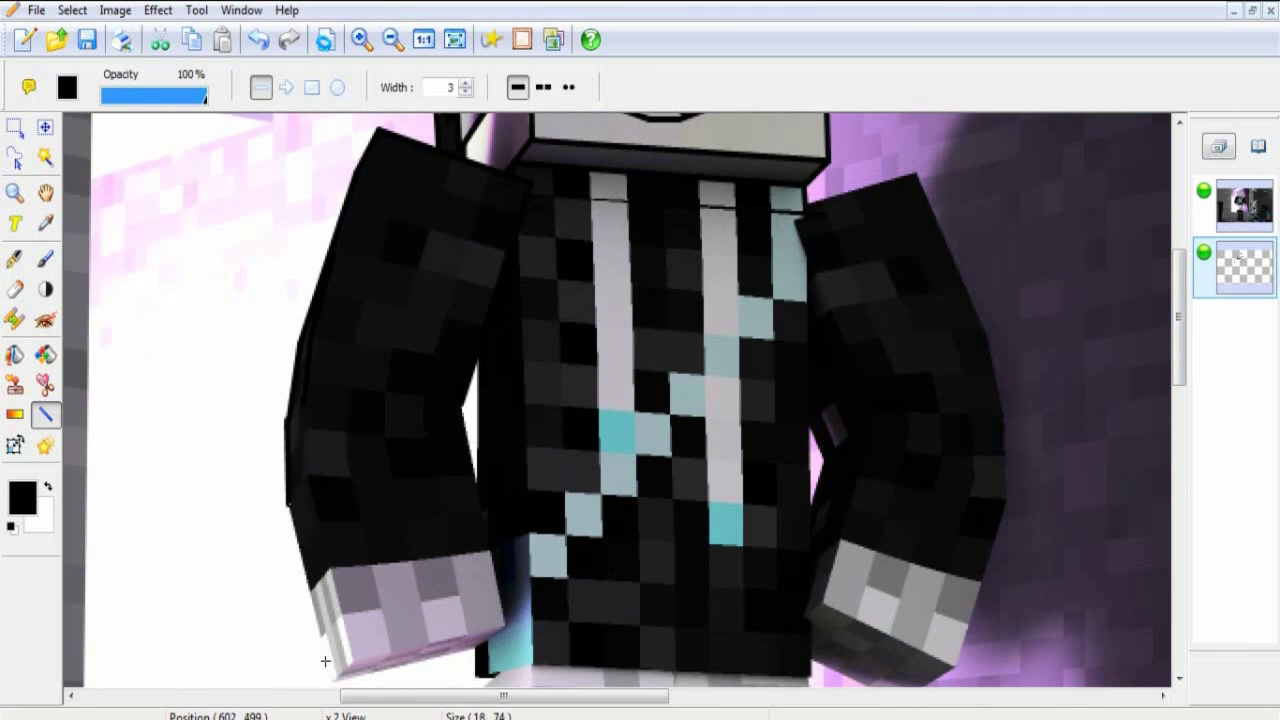
pyautogui.moveTo(288, 505); pyautogui.dragTo(340, 680)
pyautogui.moveTo(305, 480); pyautogui.dragTo(302, 404)
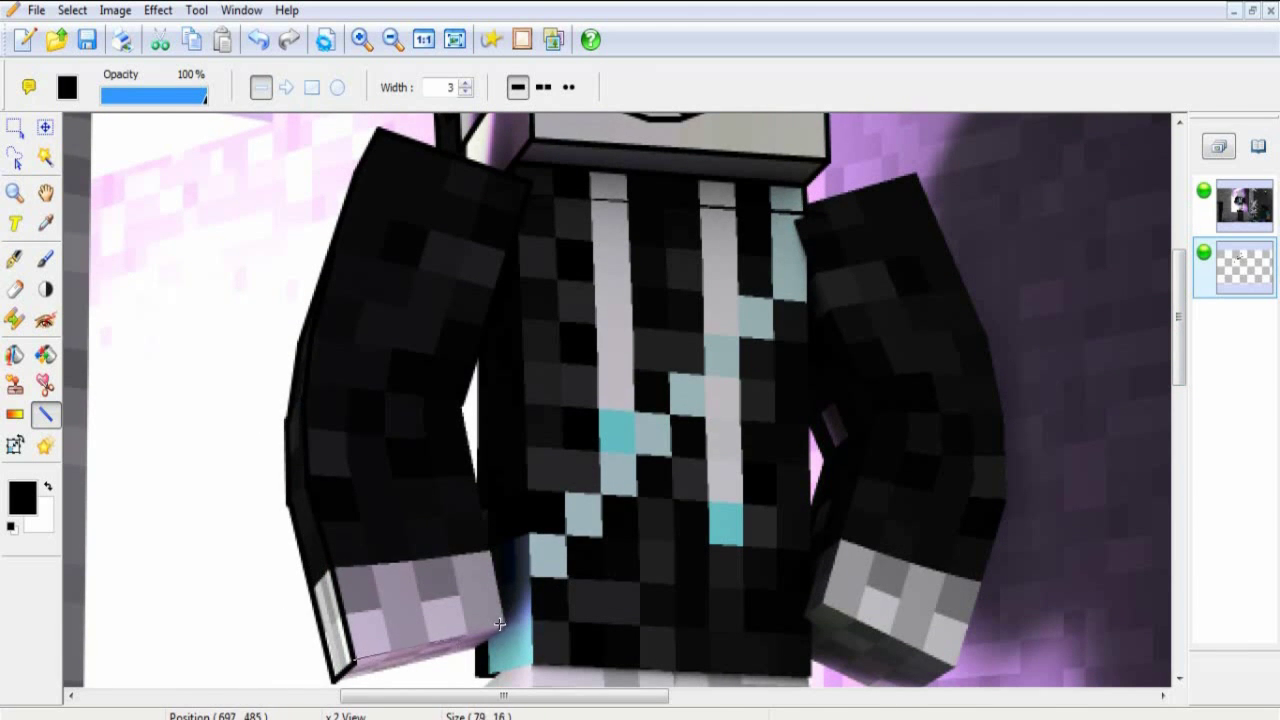
pyautogui.moveTo(499, 624)
pyautogui.mouseDown()
pyautogui.moveTo(489, 553)
pyautogui.moveTo(322, 575)
pyautogui.moveTo(307, 592)
pyautogui.mouseUp()
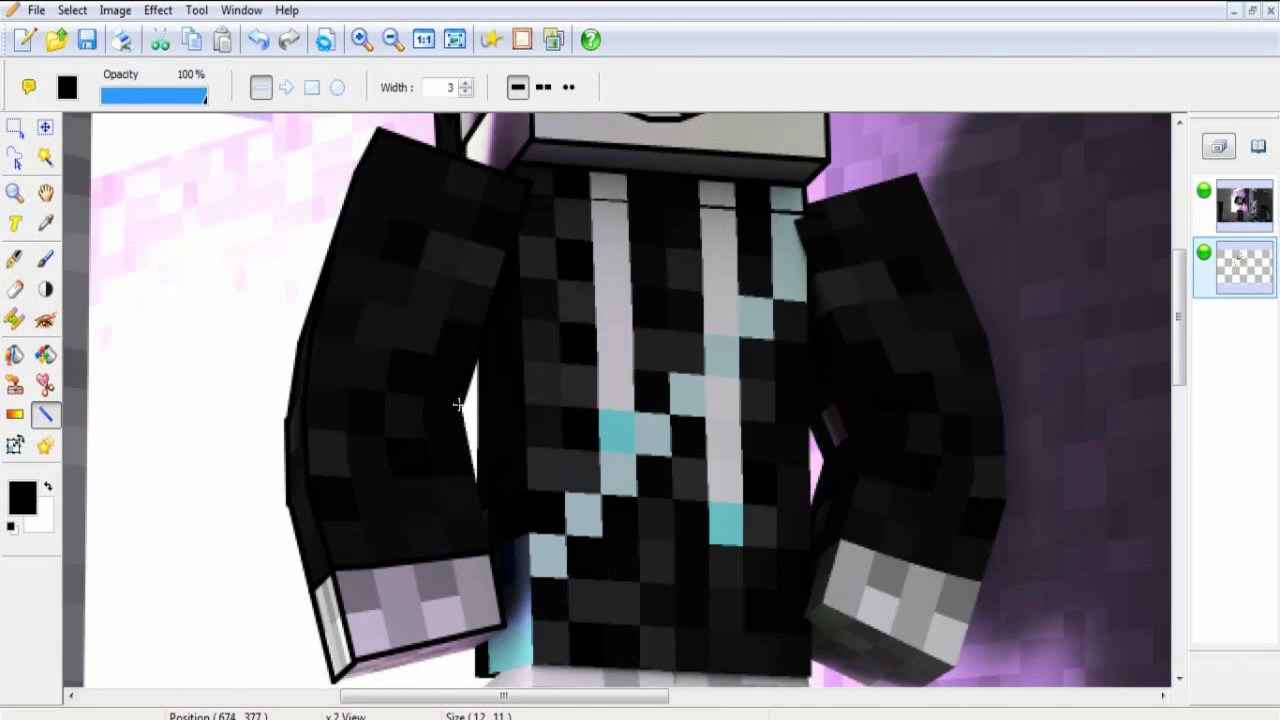
pyautogui.moveTo(458, 404); pyautogui.dragTo(489, 547)
pyautogui.scroll(-3, 1175, 312)
# Lower the reference photo layer's opacity and return to the line-art layer
pyautogui.doubleClick(1245, 205)
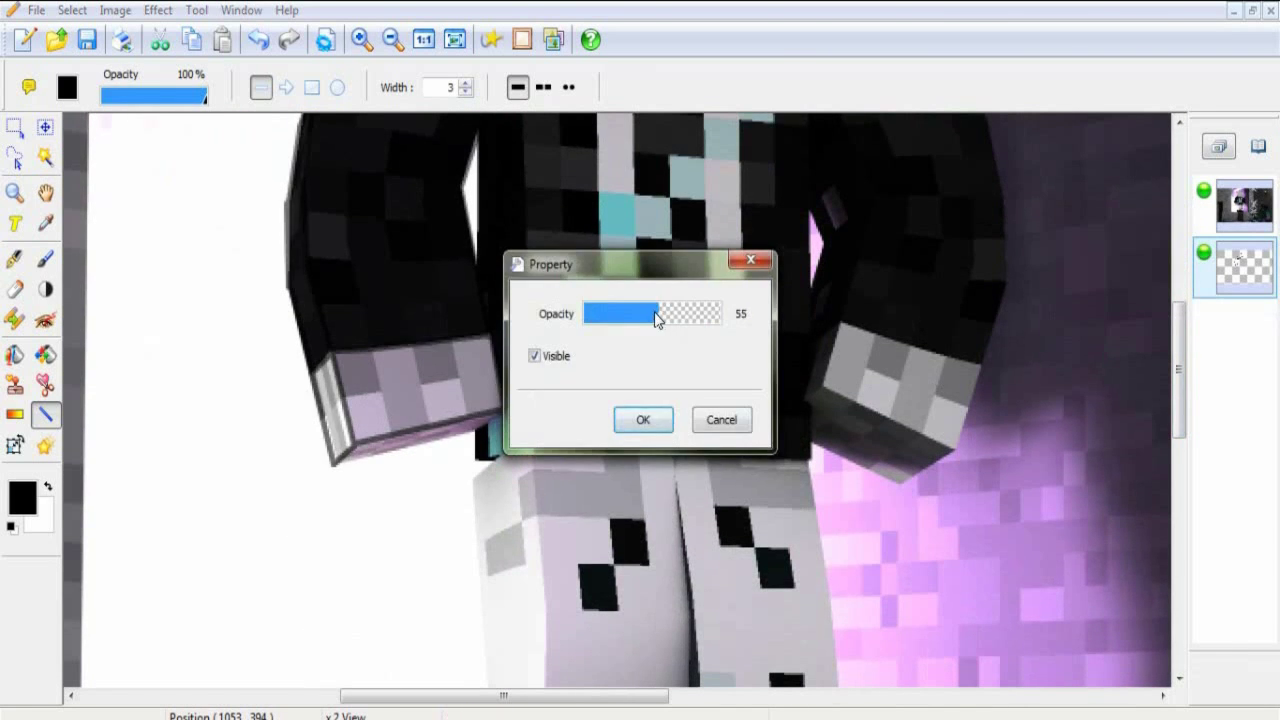
pyautogui.moveTo(657, 317); pyautogui.dragTo(673, 318)
pyautogui.click(643, 419)
pyautogui.scroll(2, 1178, 350)
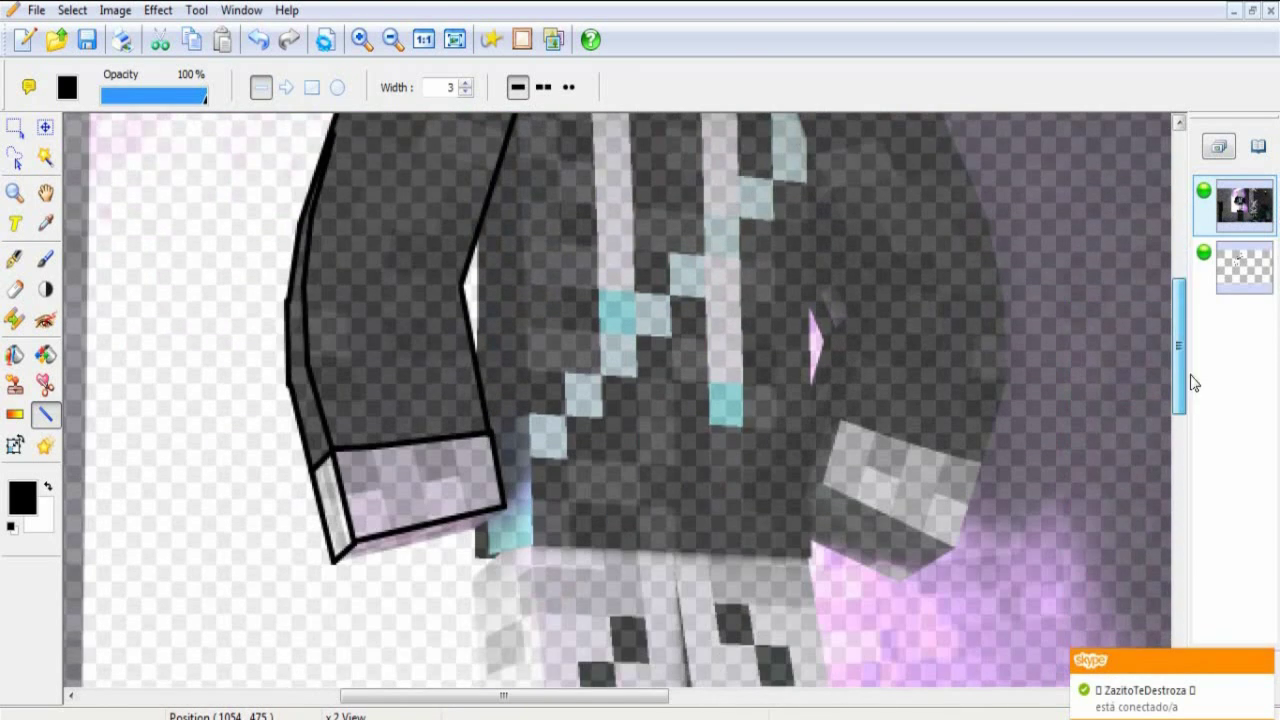
pyautogui.click(1245, 268)
# Trace the right sleeve and its cuff with black lines
pyautogui.moveTo(330, 560); pyautogui.dragTo(474, 531)
pyautogui.scroll(3, 1178, 301)
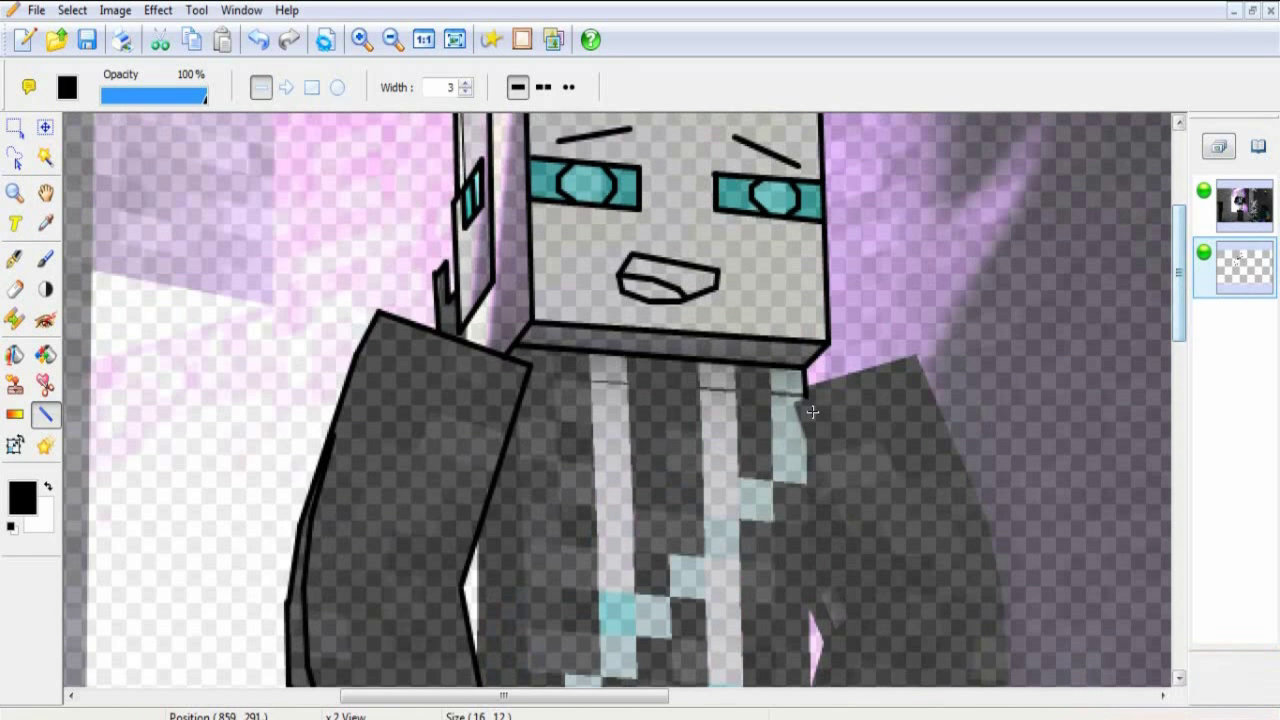
pyautogui.scroll(-3, 1178, 310)
pyautogui.moveTo(990, 262)
pyautogui.mouseDown()
pyautogui.moveTo(1008, 352)
pyautogui.moveTo(955, 588)
pyautogui.mouseUp()
pyautogui.moveTo(955, 588); pyautogui.dragTo(826, 522)
pyautogui.moveTo(826, 522)
pyautogui.mouseDown()
pyautogui.moveTo(843, 460)
pyautogui.moveTo(980, 498)
pyautogui.mouseUp()
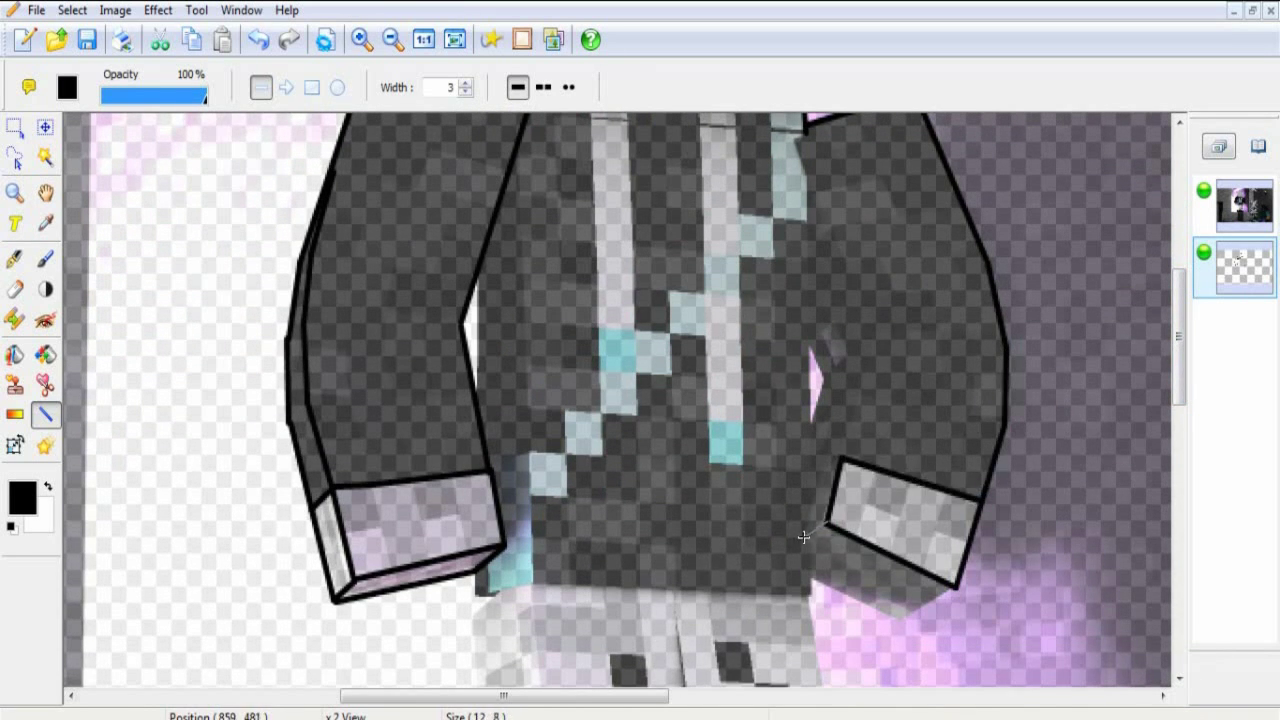
# Restore the reference photo layer's opacity to 100
pyautogui.doubleClick(1244, 204)
pyautogui.moveTo(680, 309); pyautogui.dragTo(714, 325)
pyautogui.click(643, 417)
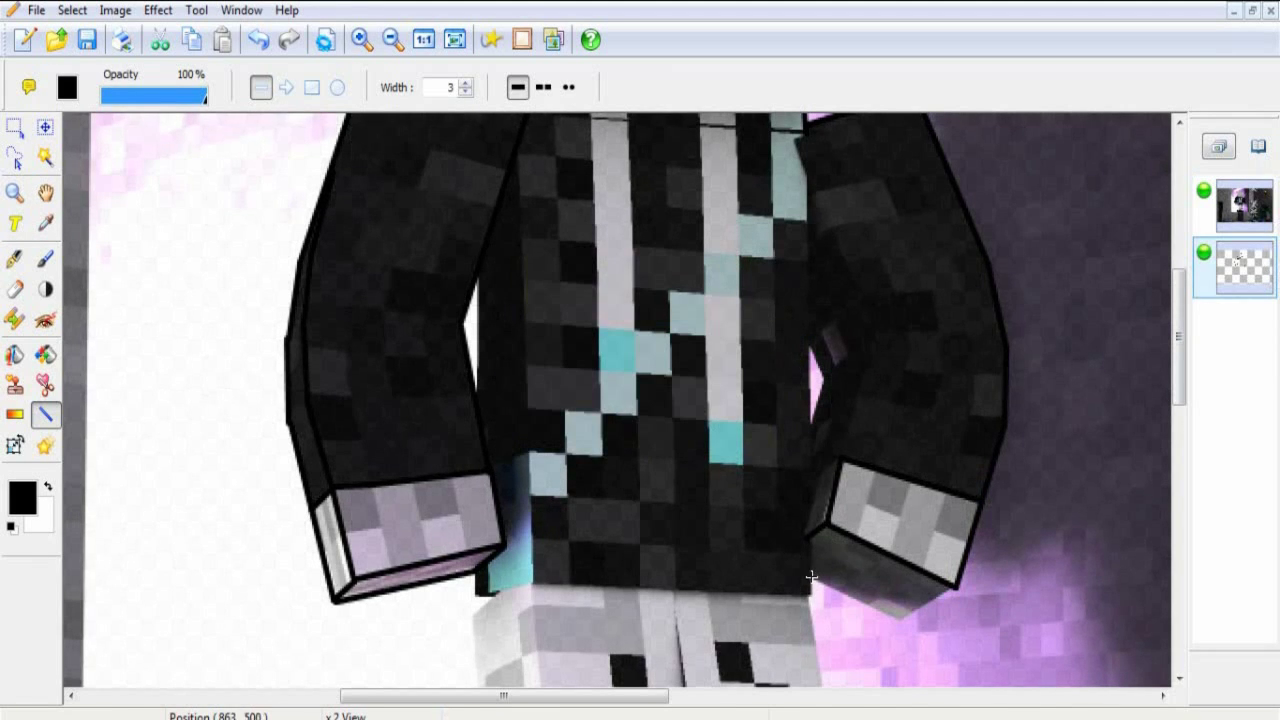
# Outline the right cuff's lower edges, the jacket sides and the jacket's bottom hem
pyautogui.moveTo(812, 577); pyautogui.dragTo(906, 620)
pyautogui.moveTo(906, 620); pyautogui.dragTo(940, 594)
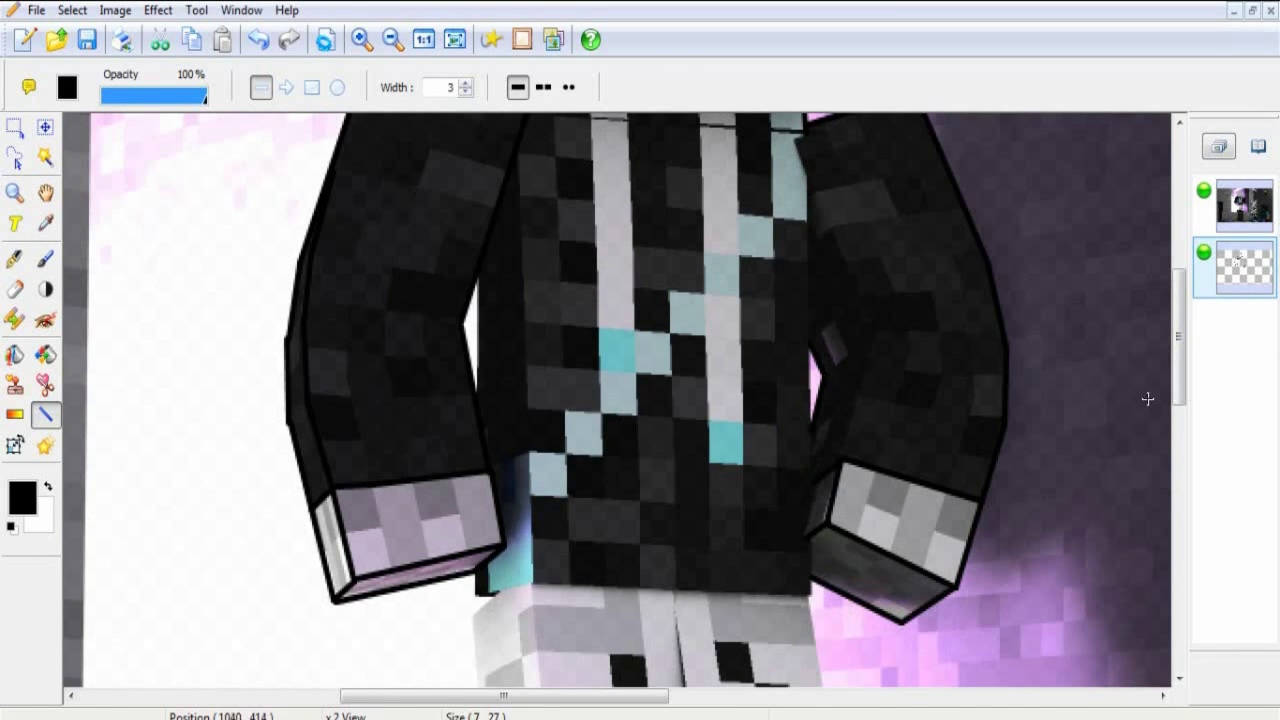
pyautogui.scroll(3, 1147, 399)
pyautogui.moveTo(807, 362); pyautogui.dragTo(812, 675)
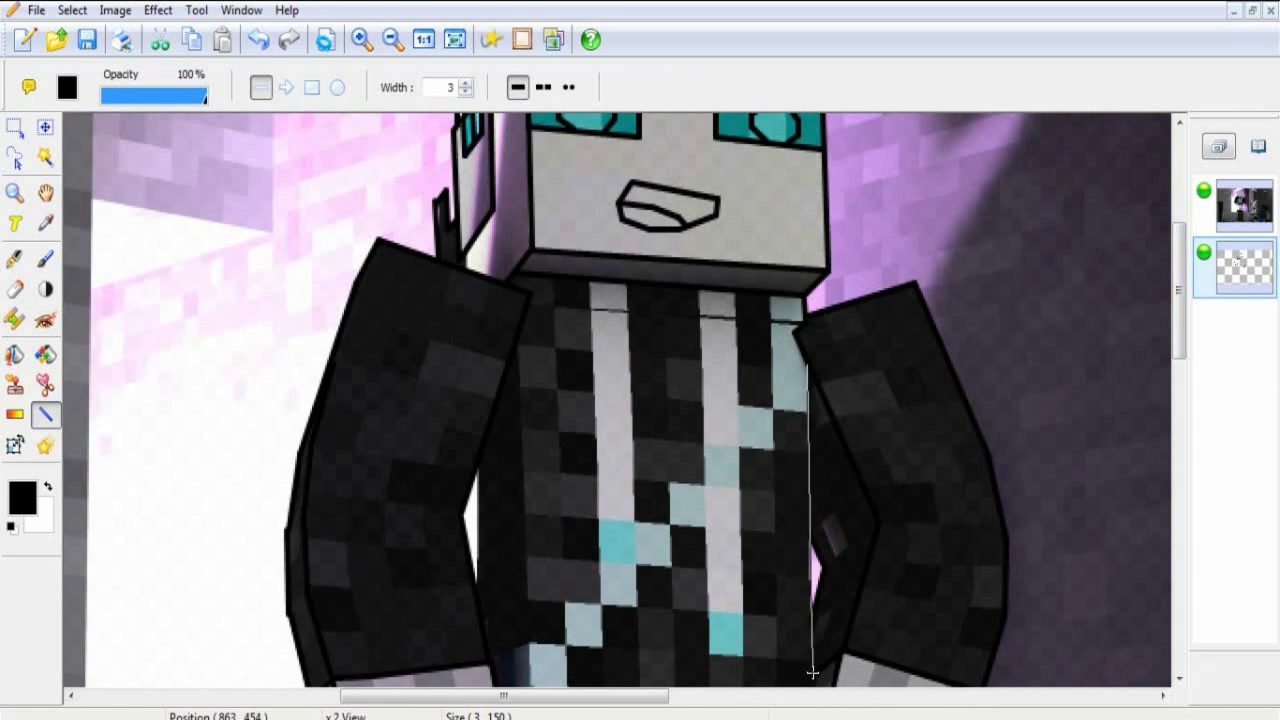
pyautogui.scroll(-4, 1179, 382)
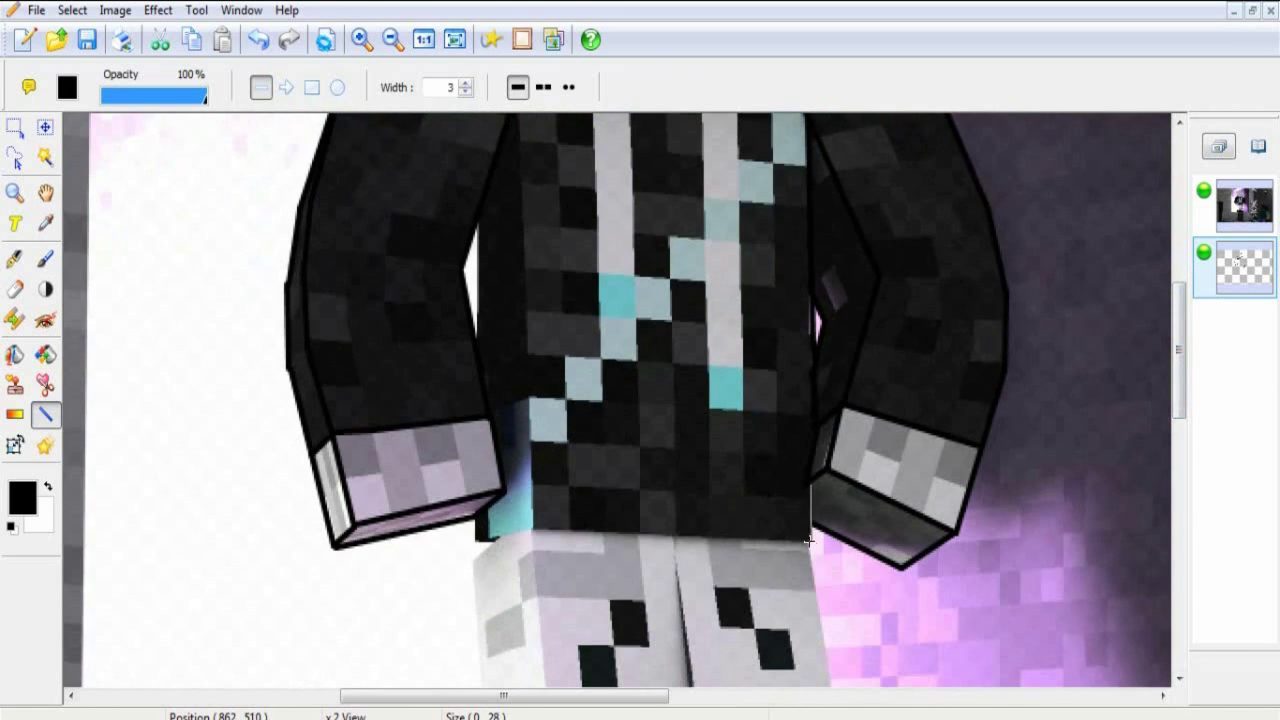
pyautogui.moveTo(810, 541)
pyautogui.mouseDown()
pyautogui.moveTo(476, 542)
pyautogui.moveTo(487, 508)
pyautogui.mouseUp()
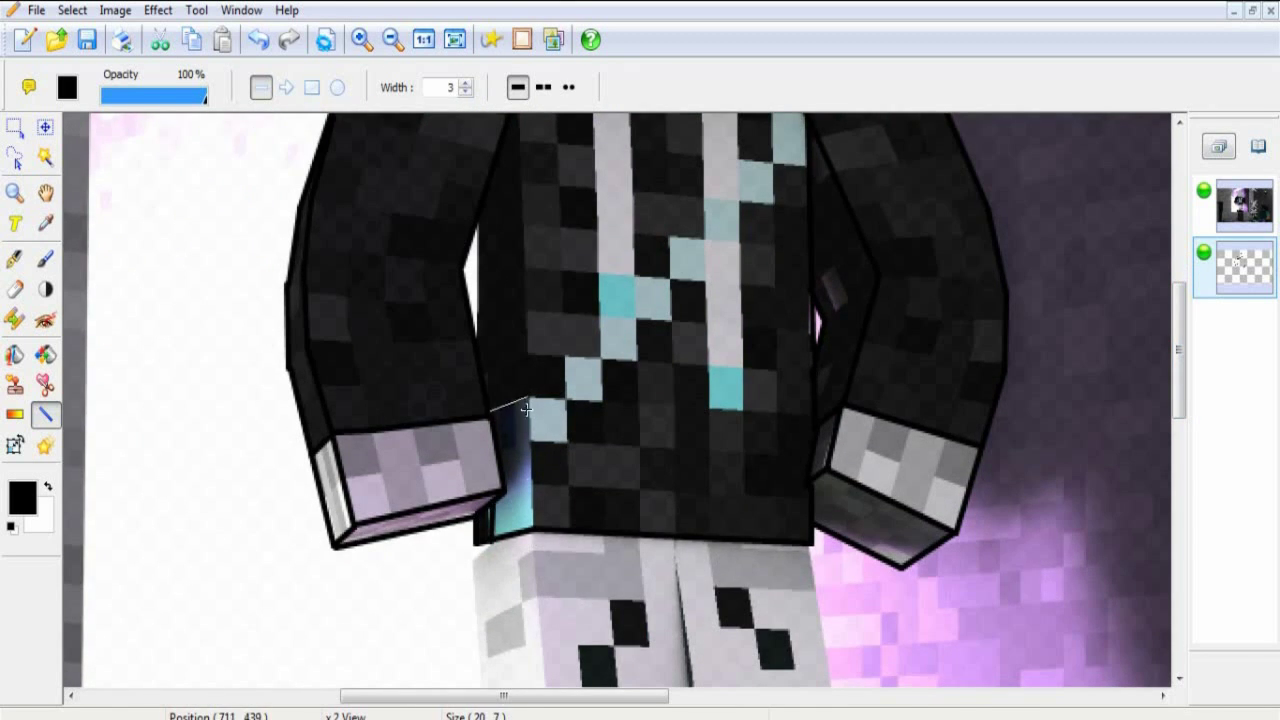
pyautogui.moveTo(527, 402); pyautogui.dragTo(535, 532)
pyautogui.scroll(3, 535, 532)
pyautogui.moveTo(474, 386); pyautogui.dragTo(476, 515)
pyautogui.moveTo(521, 275)
pyautogui.mouseDown()
pyautogui.moveTo(565, 606)
pyautogui.moveTo(556, 572)
pyautogui.mouseUp()
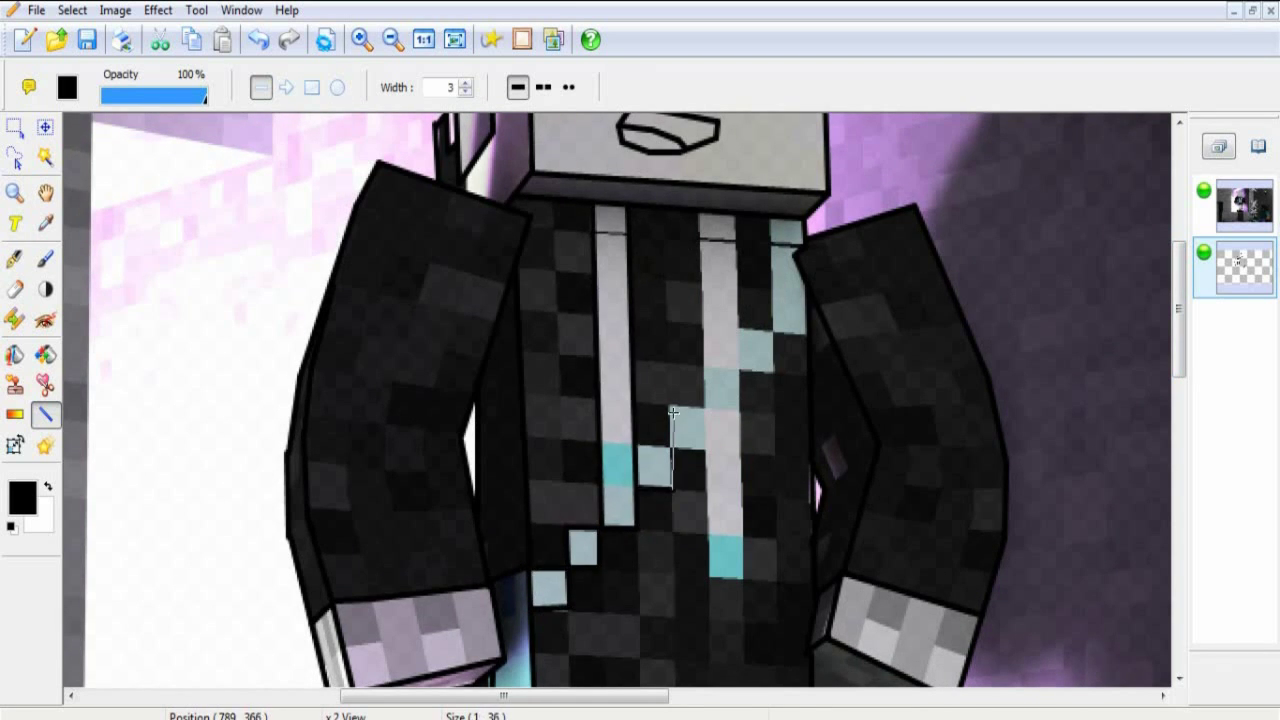
# Trace the edges of the white and teal stripes and a line across them
pyautogui.moveTo(670, 413); pyautogui.dragTo(703, 400)
pyautogui.moveTo(700, 212); pyautogui.dragTo(710, 516)
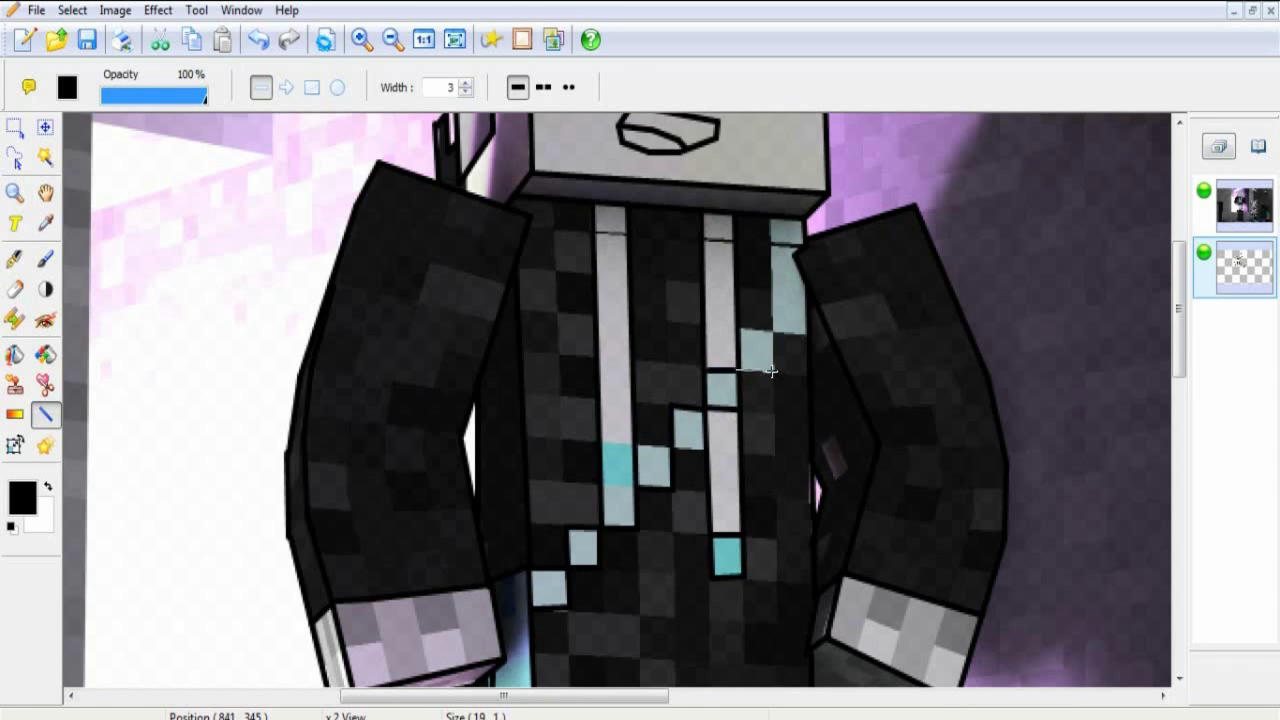
pyautogui.moveTo(775, 214); pyautogui.dragTo(794, 342)
pyautogui.moveTo(714, 449); pyautogui.dragTo(638, 449)
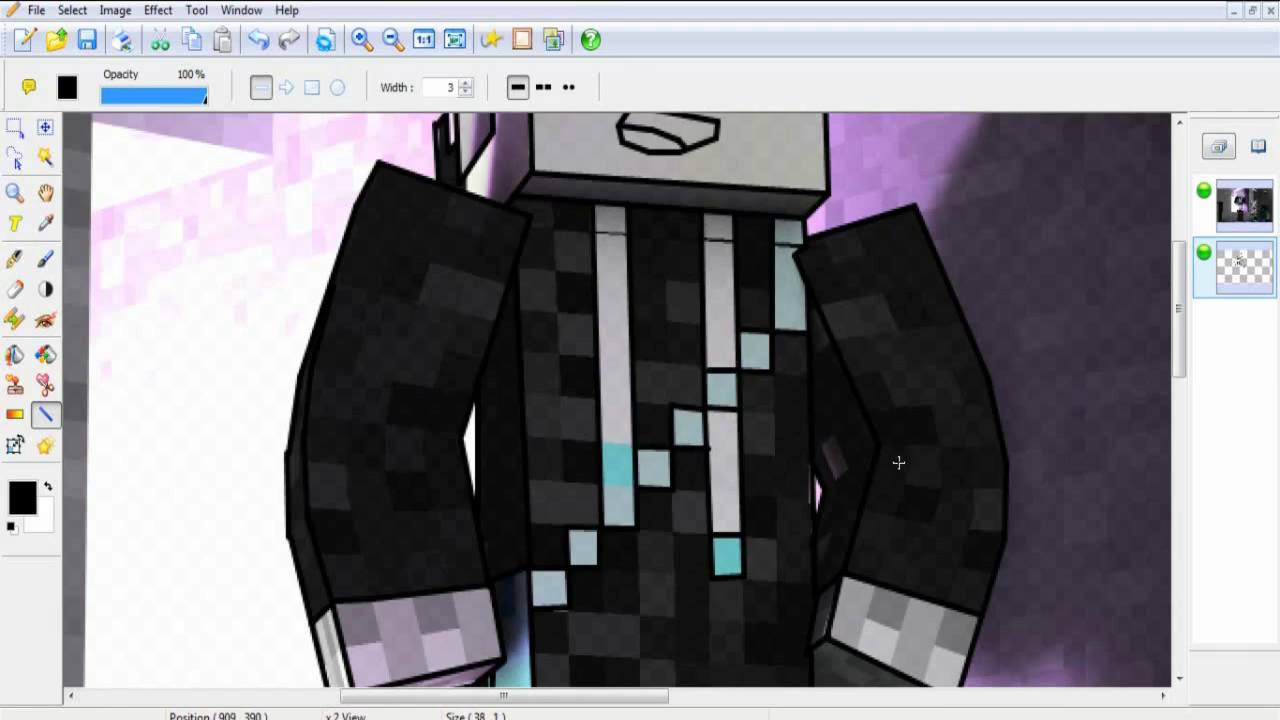
pyautogui.moveTo(1180, 308); pyautogui.dragTo(1180, 316)
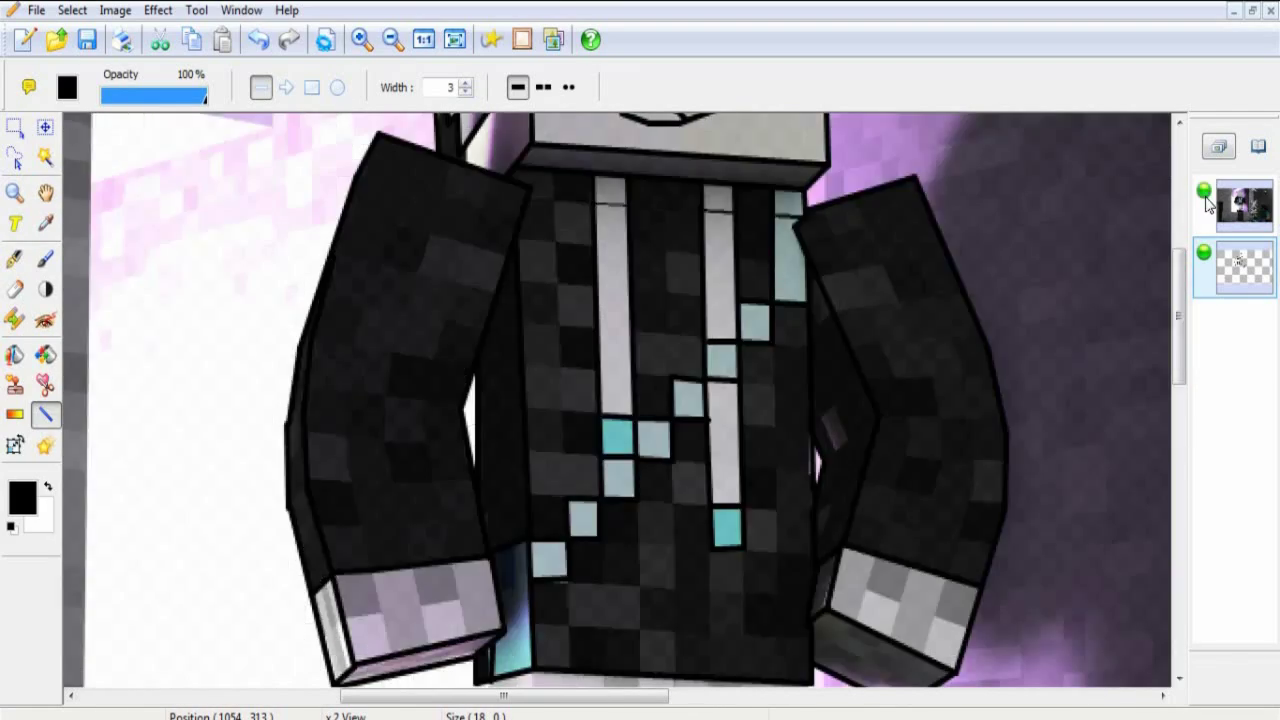
# Toggle the reference photo's visibility to inspect the line art alone
pyautogui.scroll(3, 1208, 204)
pyautogui.scroll(2, 1208, 204)
pyautogui.click(1204, 190)
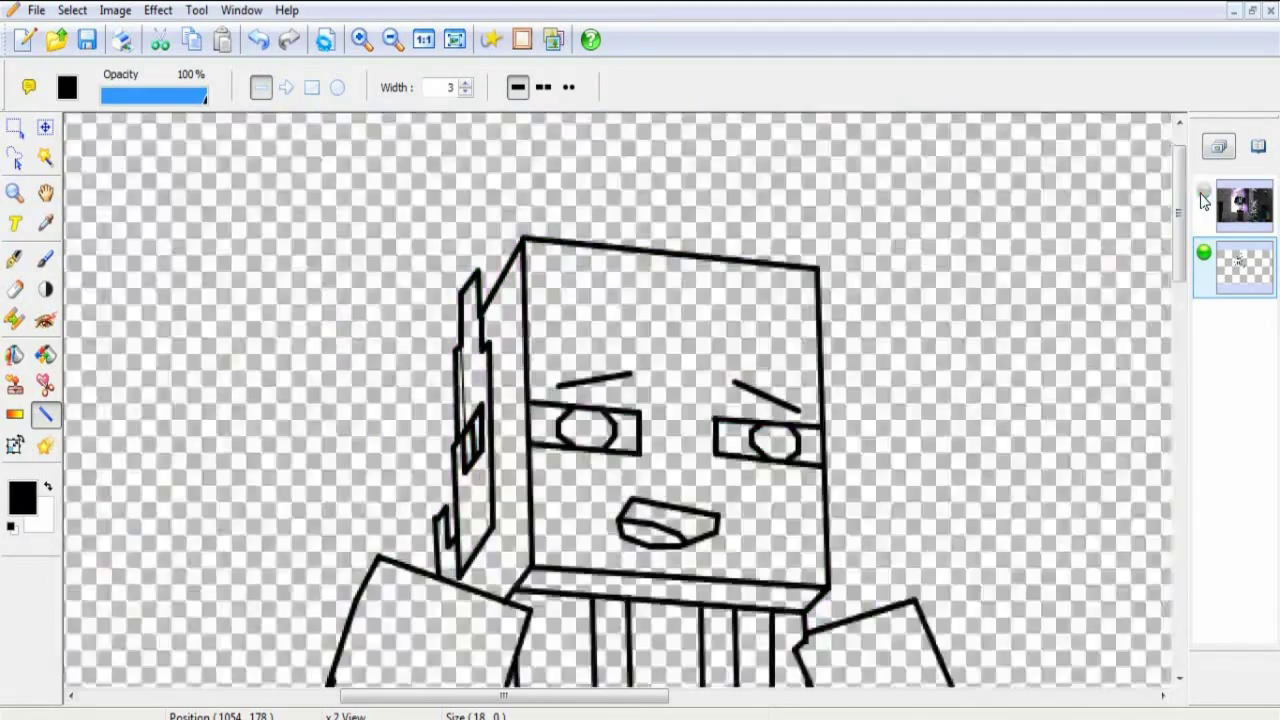
pyautogui.click(1204, 190)
pyautogui.scroll(-10, 465, 584)
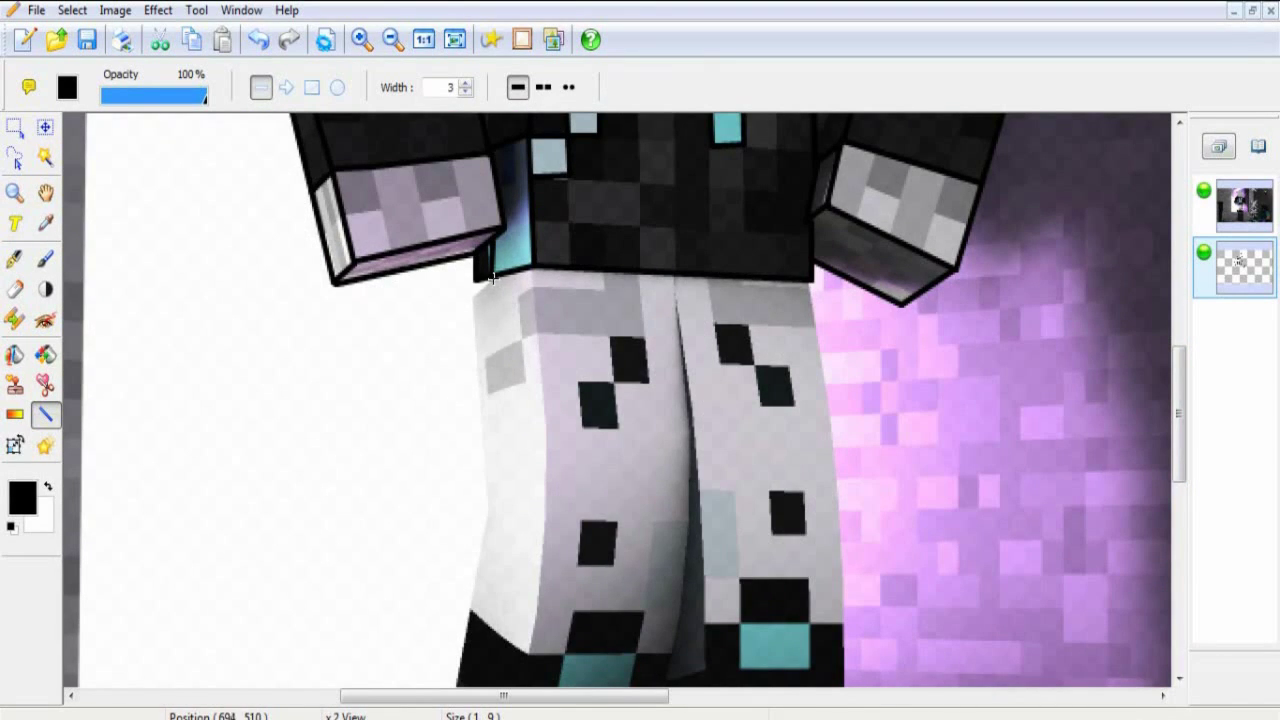
# Outline the left leg's edges, its bottom corner, the white-black boundary and the teal block top
pyautogui.moveTo(491, 279); pyautogui.dragTo(486, 503)
pyautogui.scroll(-5, 486, 503)
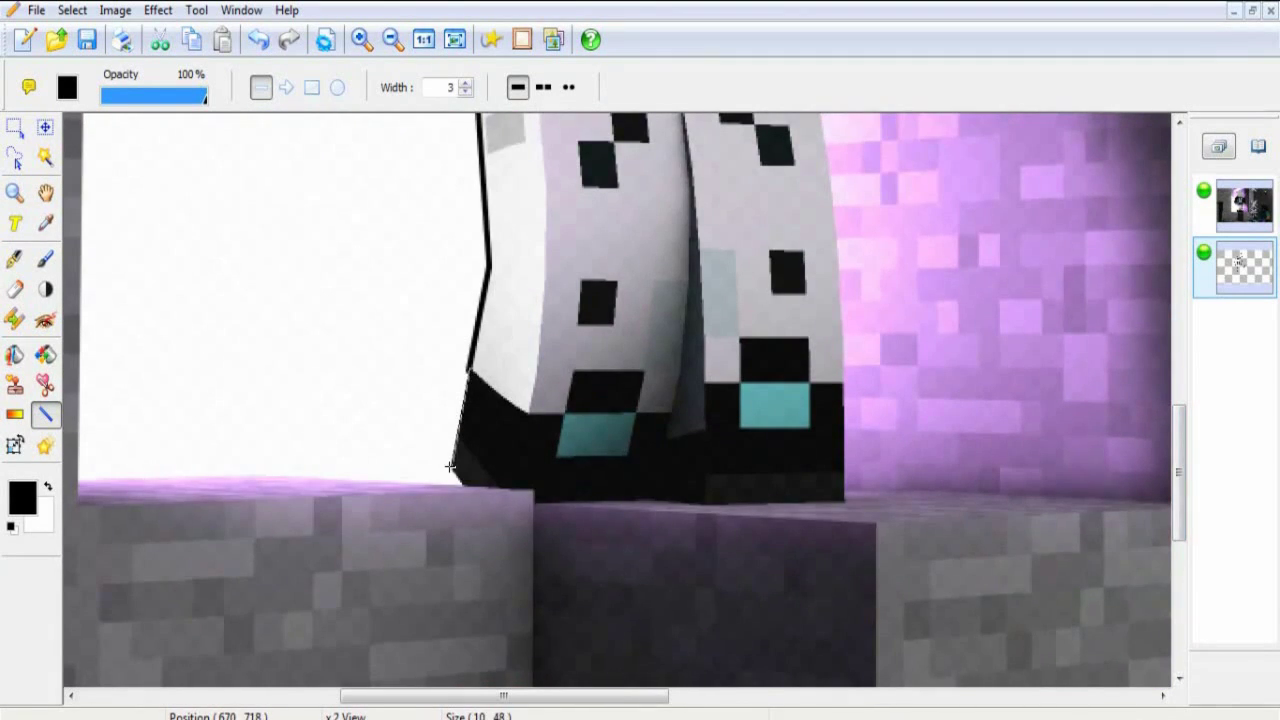
pyautogui.moveTo(474, 364)
pyautogui.mouseDown()
pyautogui.moveTo(455, 488)
pyautogui.moveTo(644, 502)
pyautogui.mouseUp()
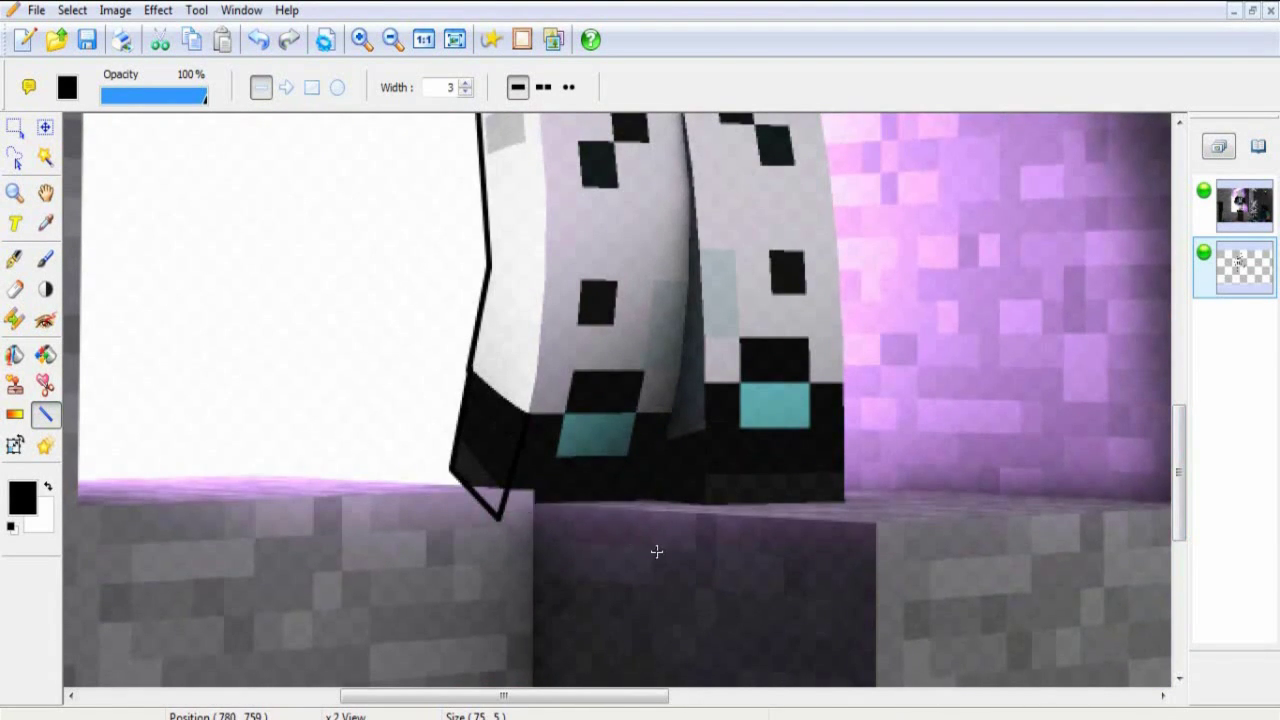
pyautogui.moveTo(500, 510); pyautogui.dragTo(450, 476)
pyautogui.moveTo(470, 372)
pyautogui.mouseDown()
pyautogui.moveTo(530, 412)
pyautogui.moveTo(672, 412)
pyautogui.mouseUp()
pyautogui.moveTo(672, 412); pyautogui.dragTo(645, 502)
pyautogui.moveTo(503, 490)
pyautogui.mouseDown()
pyautogui.moveTo(495, 468)
pyautogui.moveTo(643, 487)
pyautogui.mouseUp()
# Outline the foot's horizontal line, the right foot's bottom band and the black block above the cyan patch
pyautogui.moveTo(573, 372); pyautogui.dragTo(623, 372)
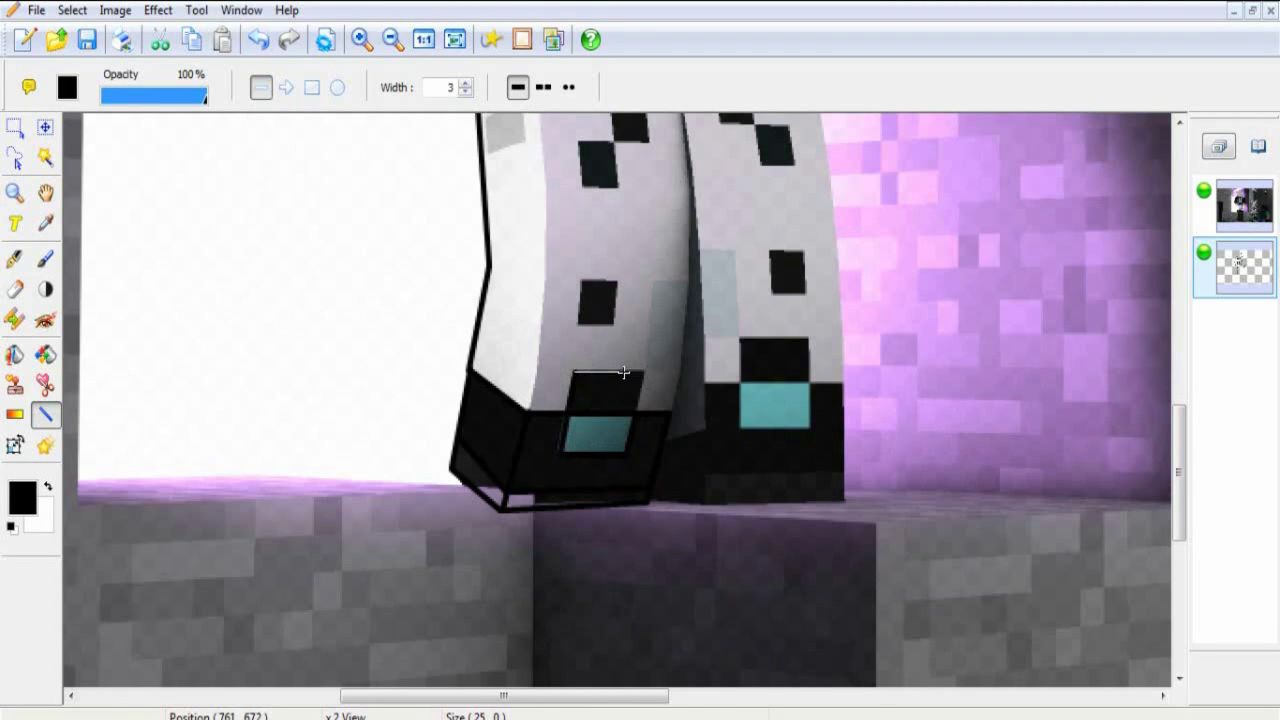
pyautogui.moveTo(646, 504)
pyautogui.mouseDown()
pyautogui.moveTo(845, 503)
pyautogui.moveTo(845, 472)
pyautogui.mouseUp()
pyautogui.moveTo(845, 472)
pyautogui.mouseDown()
pyautogui.moveTo(709, 474)
pyautogui.moveTo(709, 504)
pyautogui.mouseUp()
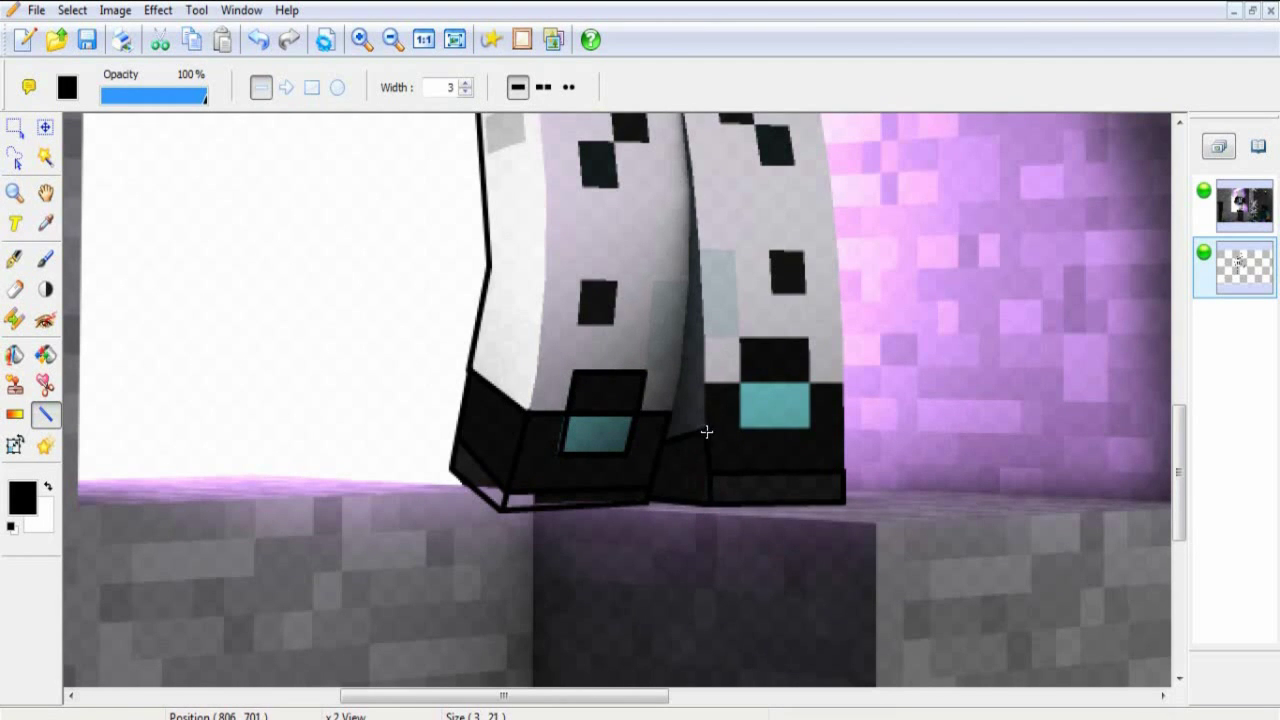
pyautogui.moveTo(740, 425); pyautogui.dragTo(740, 335)
pyautogui.moveTo(705, 383); pyautogui.dragTo(738, 383)
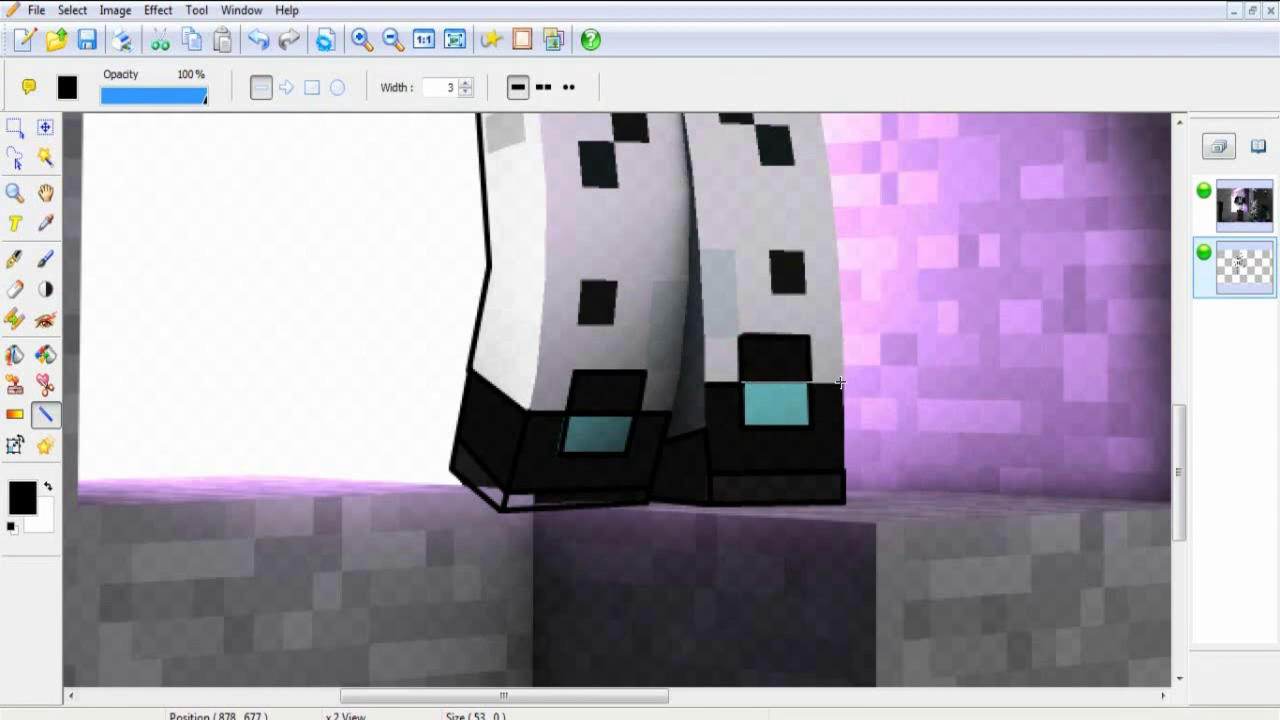
pyautogui.moveTo(840, 382); pyautogui.dragTo(840, 383)
# Draw the legs' centre seam down to the feet and the right leg's outer edge
pyautogui.scroll(3, 840, 383)
pyautogui.moveTo(540, 165)
pyautogui.mouseDown()
pyautogui.moveTo(538, 508)
pyautogui.moveTo(526, 545)
pyautogui.mouseUp()
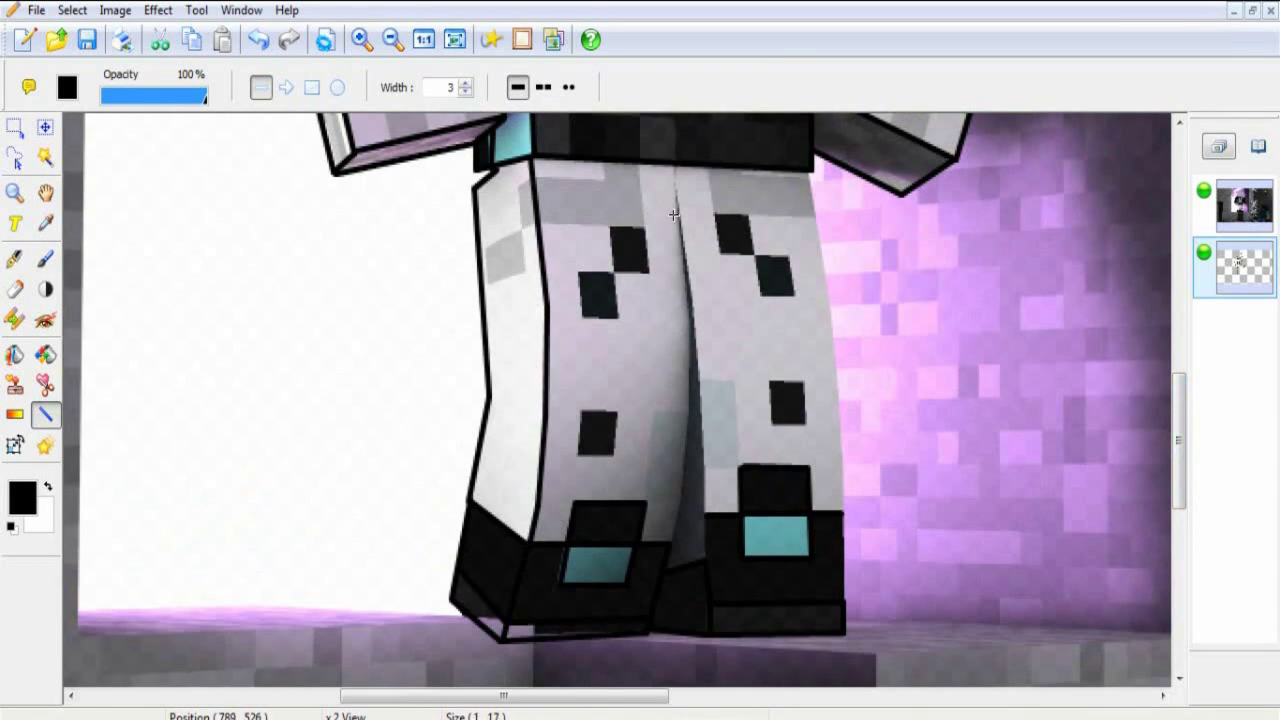
pyautogui.moveTo(688, 322); pyautogui.dragTo(686, 500)
pyautogui.moveTo(686, 500); pyautogui.dragTo(668, 544)
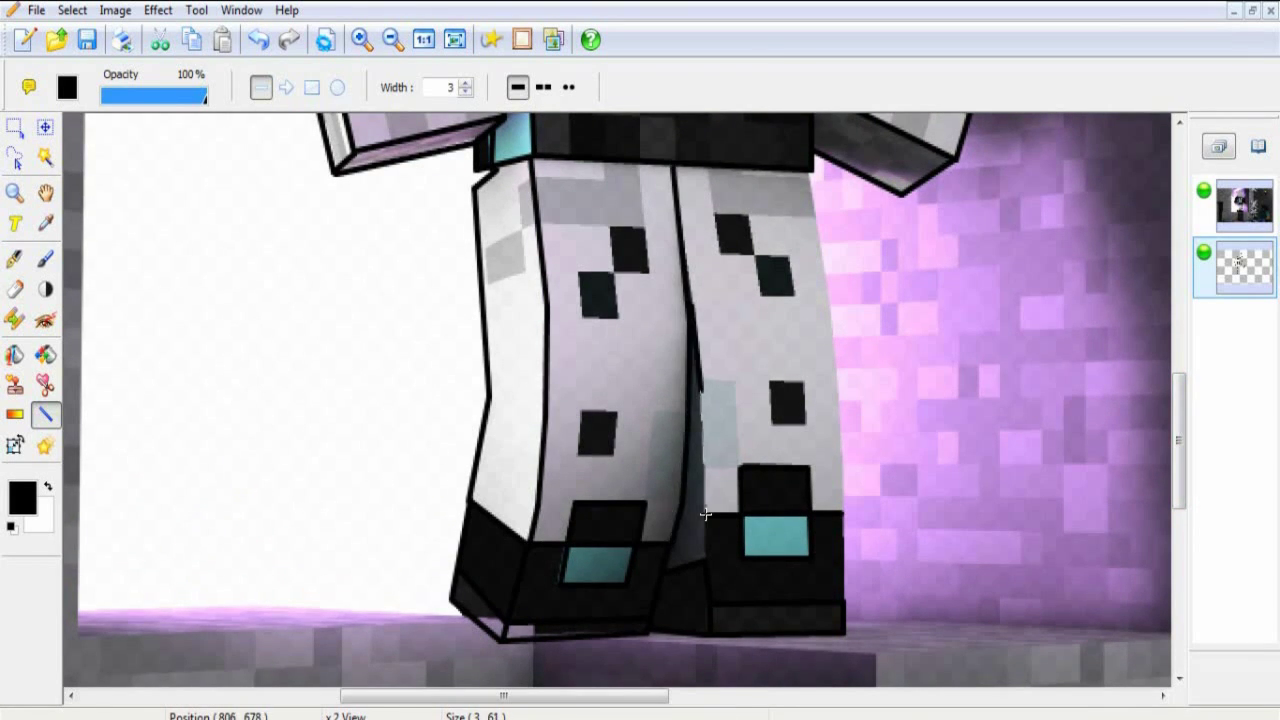
pyautogui.moveTo(699, 391); pyautogui.dragTo(705, 518)
pyautogui.moveTo(705, 518); pyautogui.dragTo(705, 540)
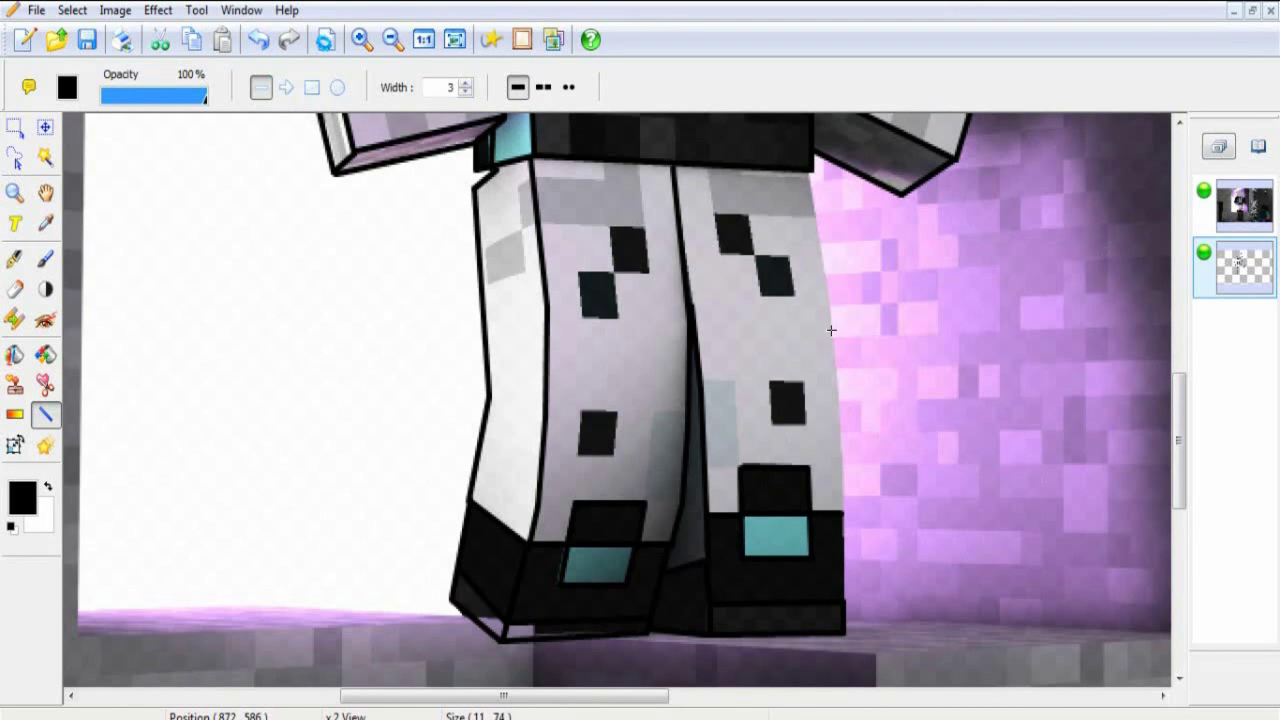
pyautogui.moveTo(831, 330); pyautogui.dragTo(847, 520)
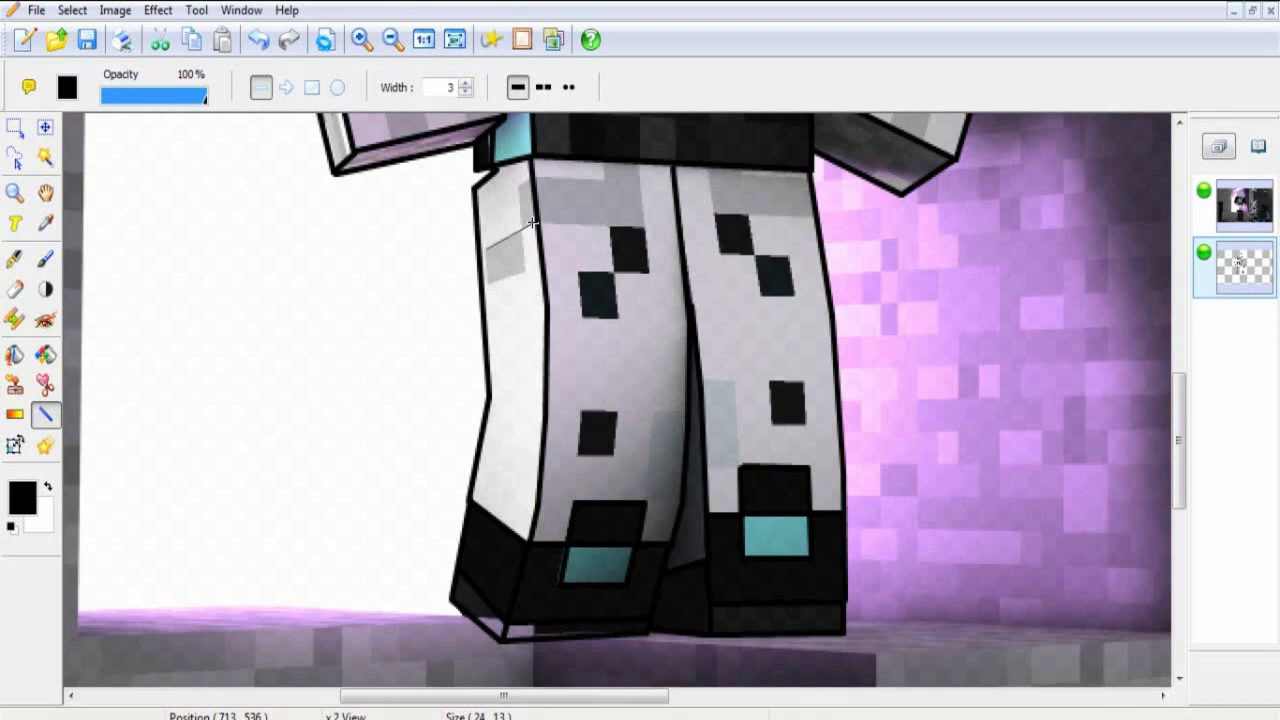
# Outline a small box on the left leg and lines across the tops of both legs
pyautogui.moveTo(530, 178); pyautogui.dragTo(518, 184)
pyautogui.moveTo(521, 268); pyautogui.dragTo(527, 272)
pyautogui.moveTo(527, 272); pyautogui.dragTo(487, 285)
pyautogui.moveTo(487, 285); pyautogui.dragTo(484, 250)
pyautogui.moveTo(638, 228); pyautogui.dragTo(634, 163)
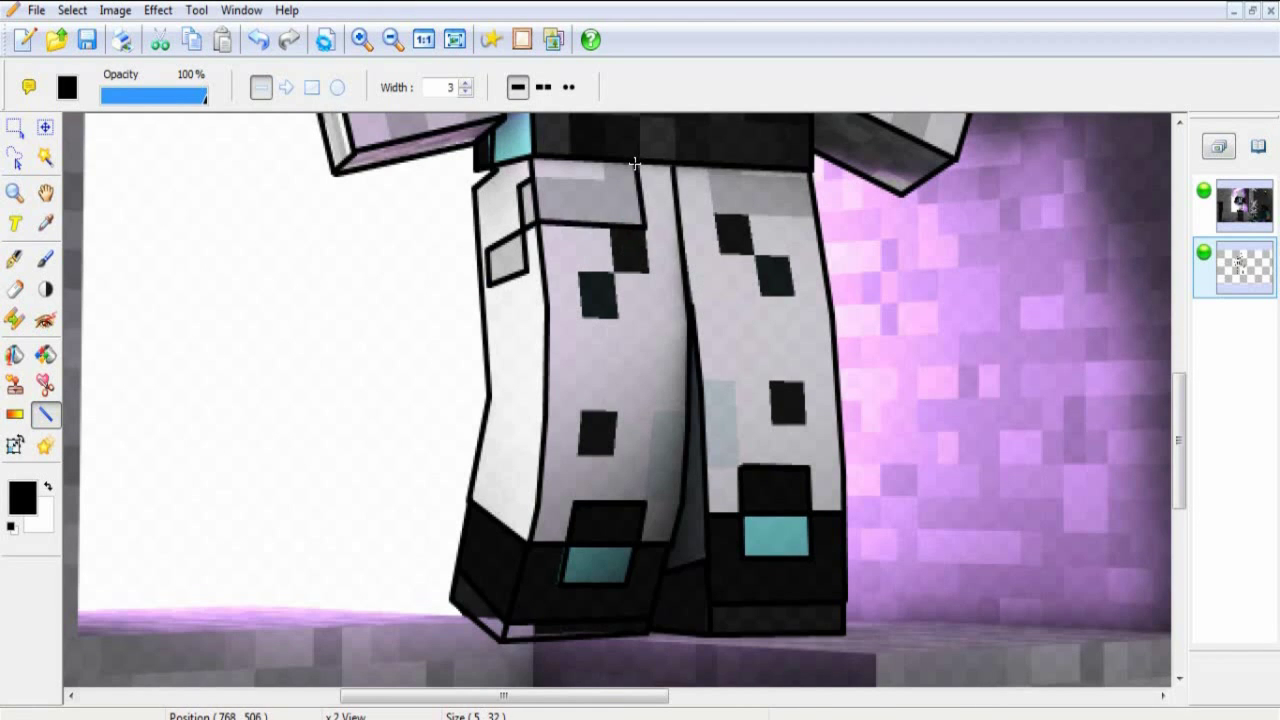
pyautogui.moveTo(533, 178); pyautogui.dragTo(533, 178)
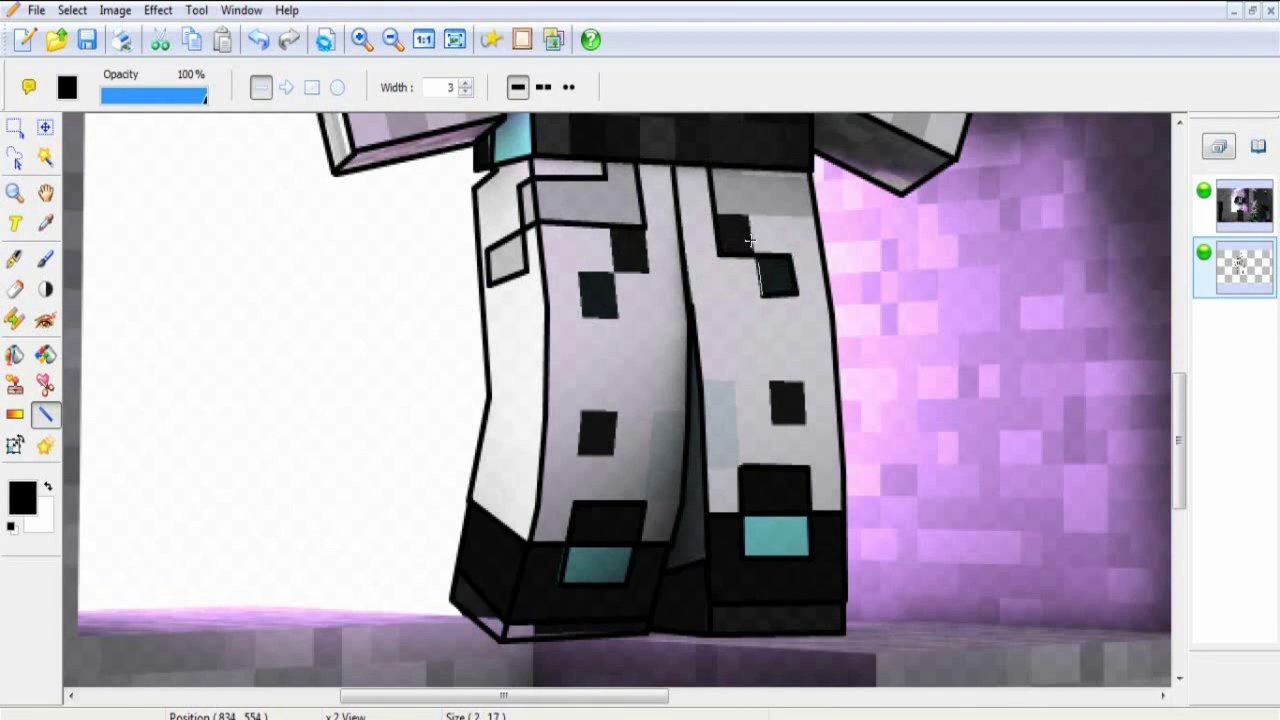
pyautogui.moveTo(745, 213); pyautogui.dragTo(821, 218)
# Outline the dark squares on the legs, then check the line art and zoom out
pyautogui.scroll(2, 620, 400)
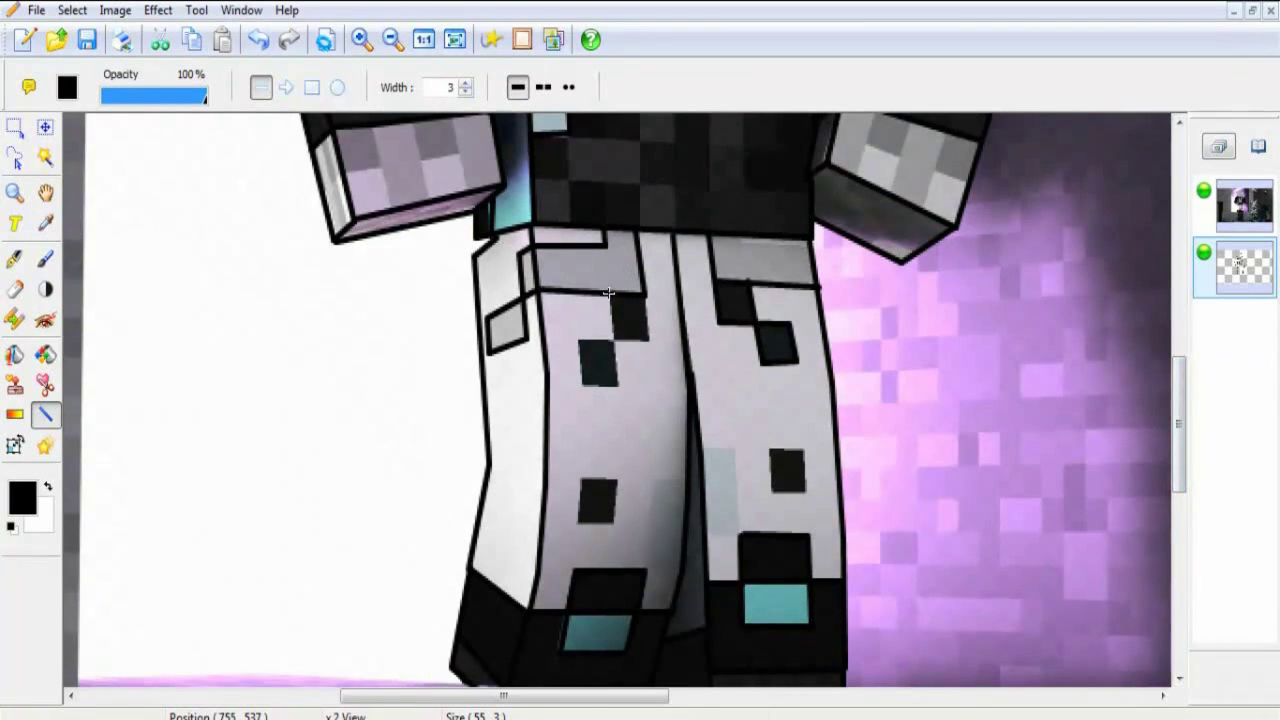
pyautogui.moveTo(648, 336); pyautogui.dragTo(647, 303)
pyautogui.moveTo(806, 493)
pyautogui.mouseDown()
pyautogui.moveTo(771, 493)
pyautogui.moveTo(771, 447)
pyautogui.mouseUp()
pyautogui.moveTo(619, 524)
pyautogui.mouseDown()
pyautogui.moveTo(581, 524)
pyautogui.moveTo(581, 478)
pyautogui.mouseUp()
pyautogui.click(1204, 191)
pyautogui.click(1204, 192)
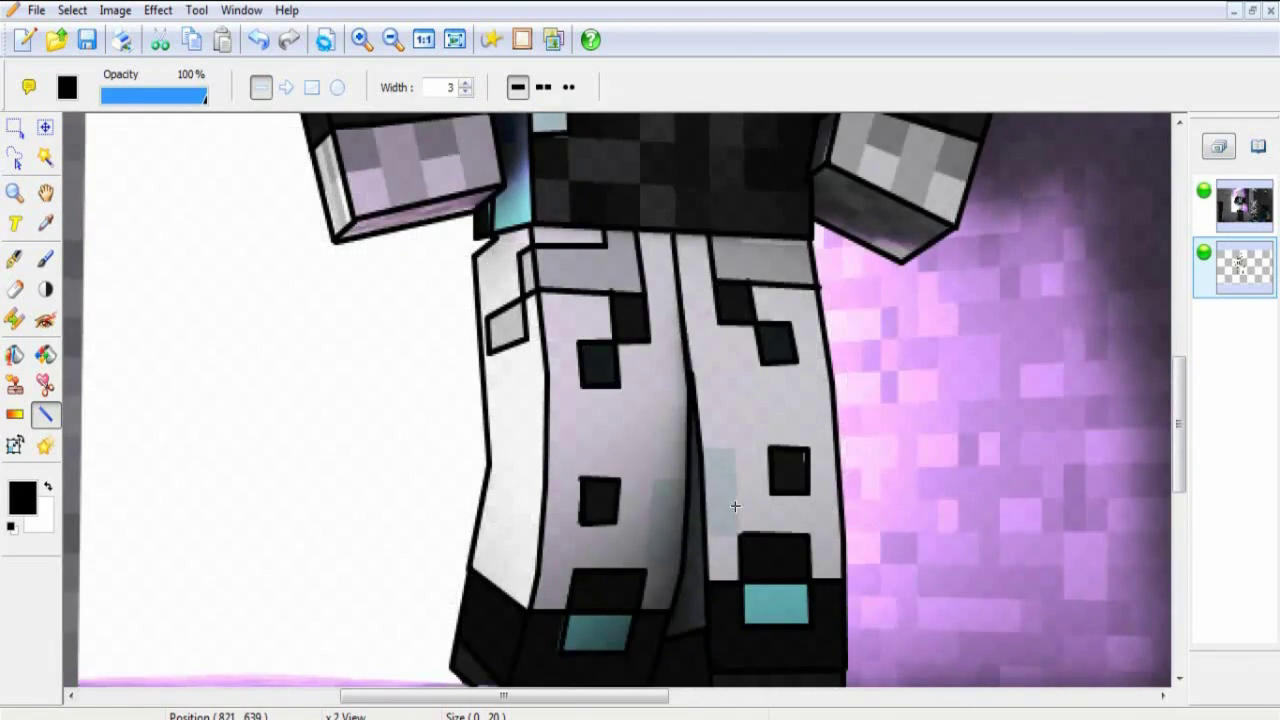
pyautogui.click(392, 39)
pyautogui.click(392, 39)
# Hide the reference layer and magic-wand select the head, neck and arm cuff regions
pyautogui.click(1204, 191)
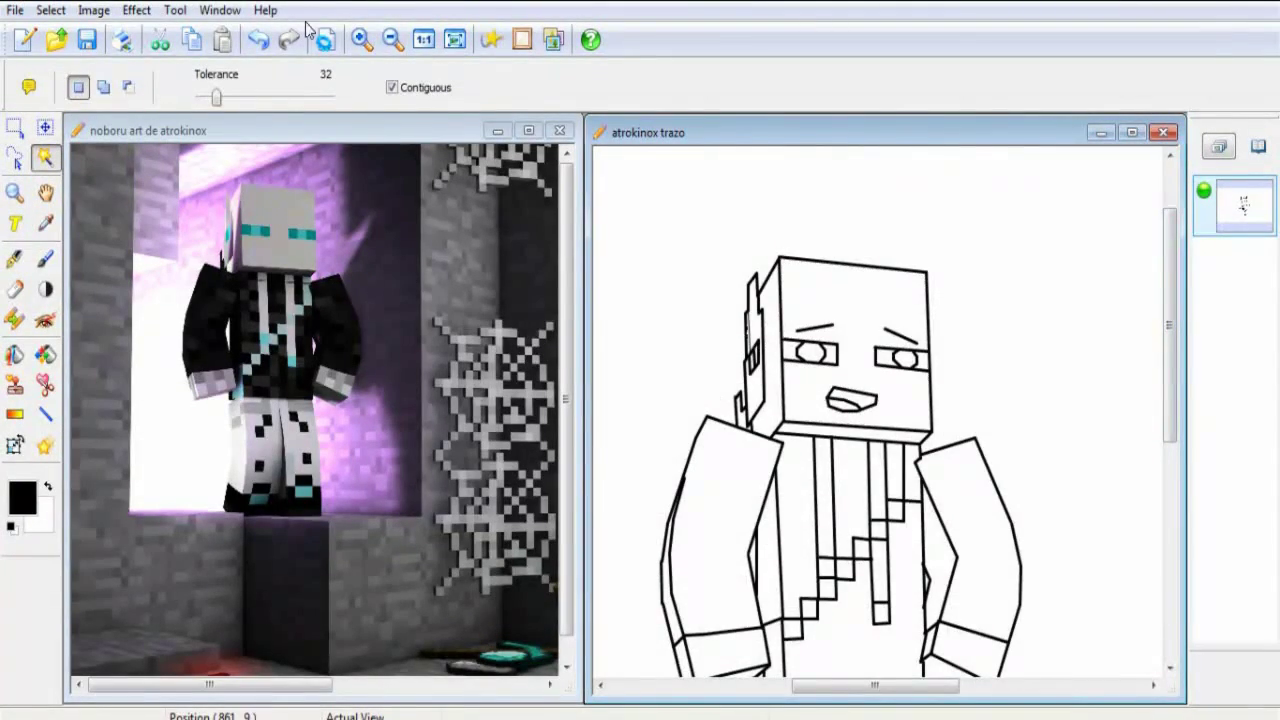
pyautogui.click(618, 235)
pyautogui.click(688, 270)
pyautogui.hotkey('ctrl', '0')
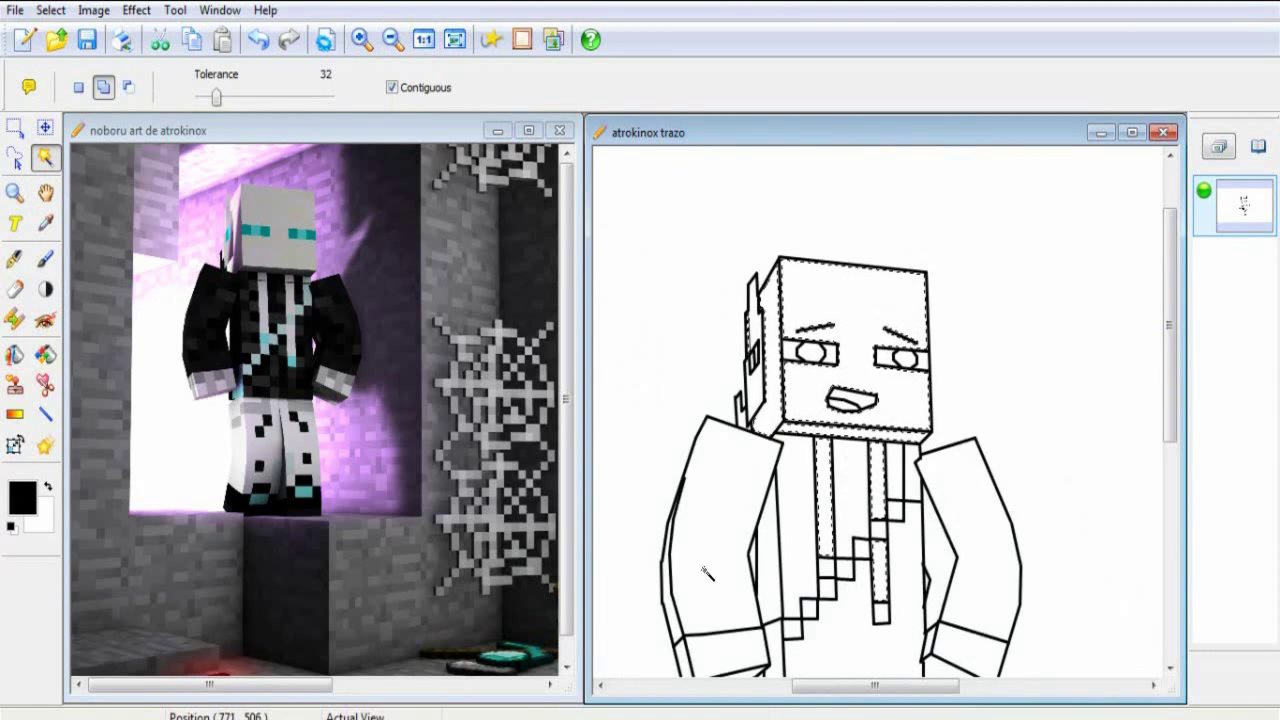
pyautogui.scroll(-3, 930, 510)
pyautogui.click(968, 522)
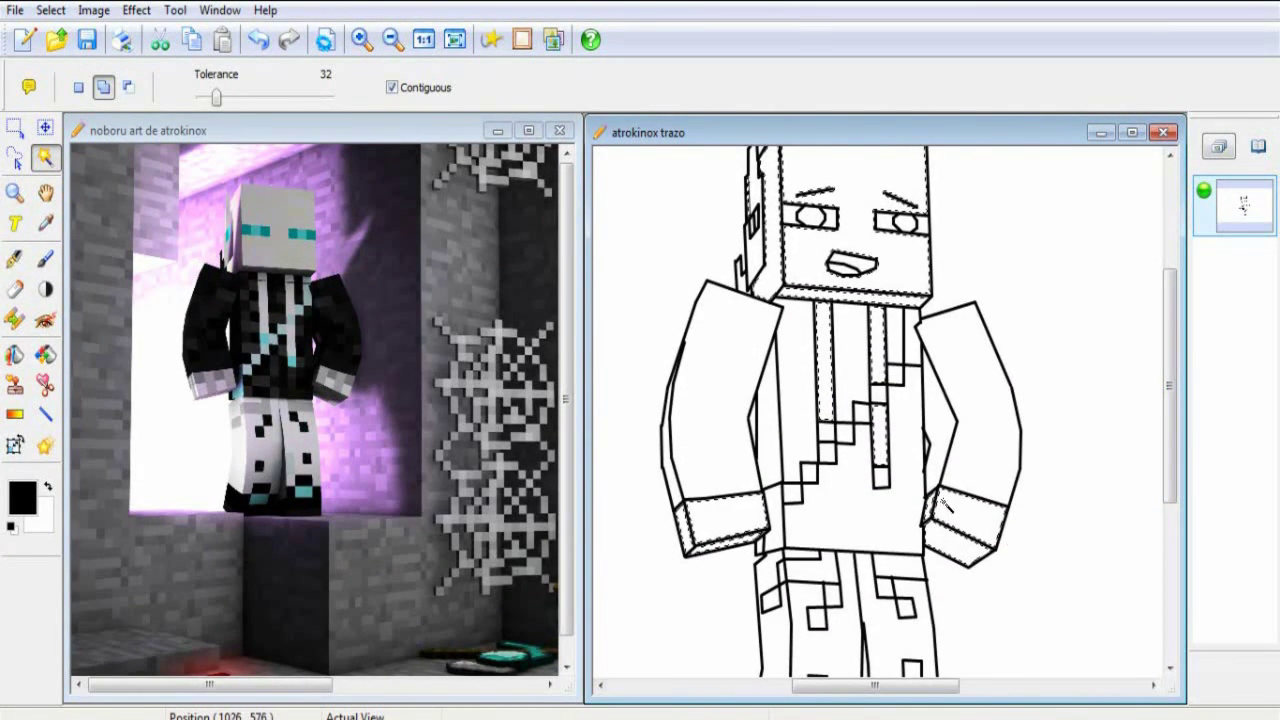
pyautogui.scroll(-2, 900, 540)
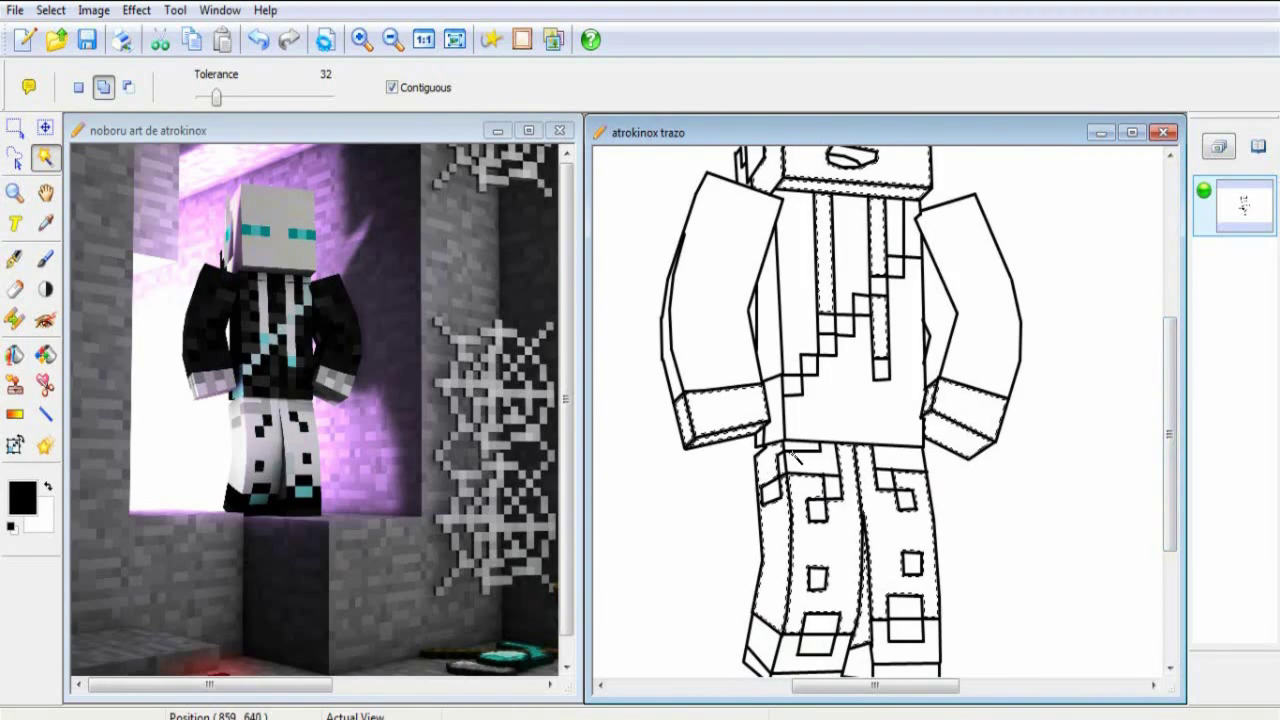
# Fill the selected regions with white, then with a lighter grey
pyautogui.click(22, 497)
pyautogui.click(466, 499)
pyautogui.click(14, 354)
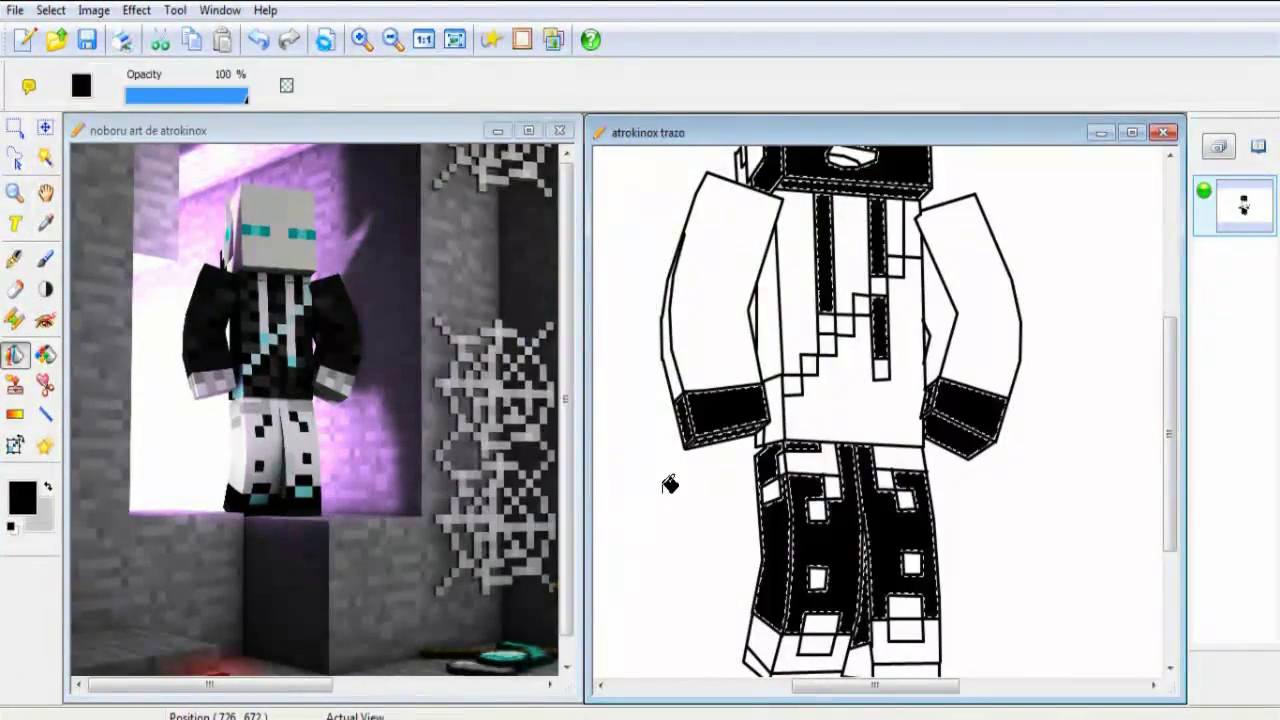
pyautogui.click(47, 487)
pyautogui.click(15, 127)
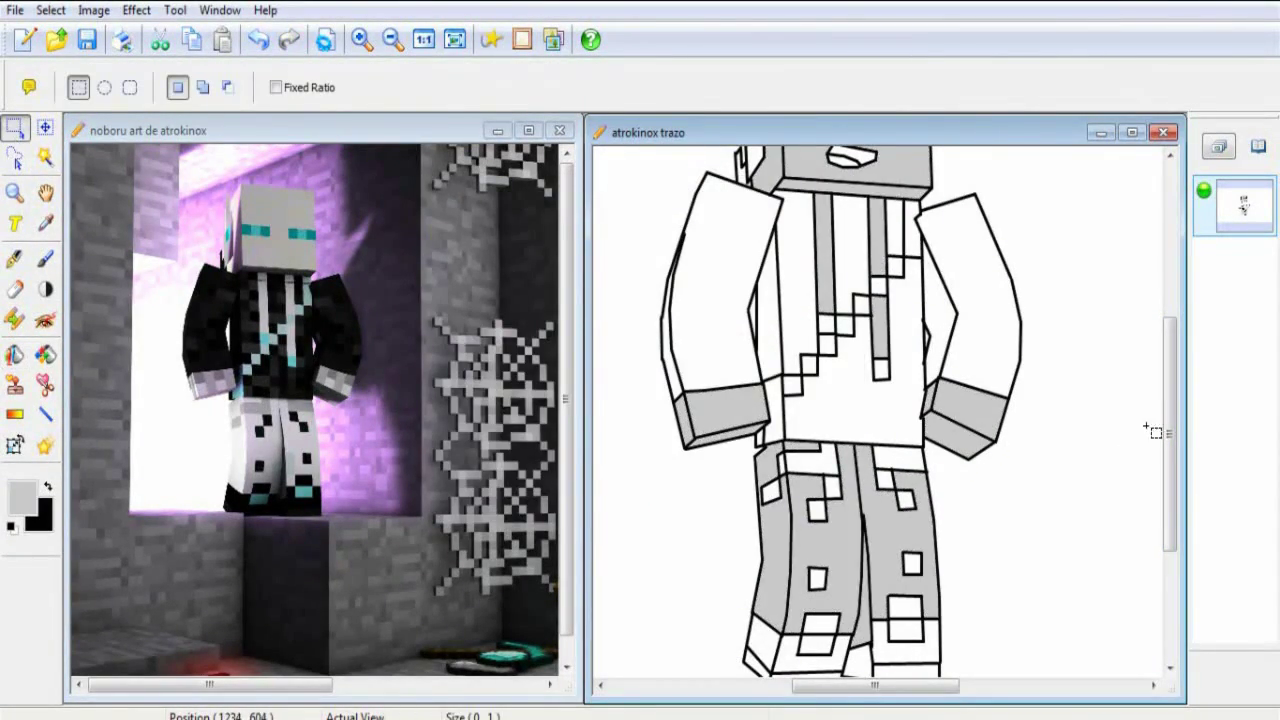
pyautogui.scroll(1, 1143, 428)
pyautogui.click(829, 245)
pyautogui.press('Return')
pyautogui.click(14, 354)
pyautogui.click(860, 560)
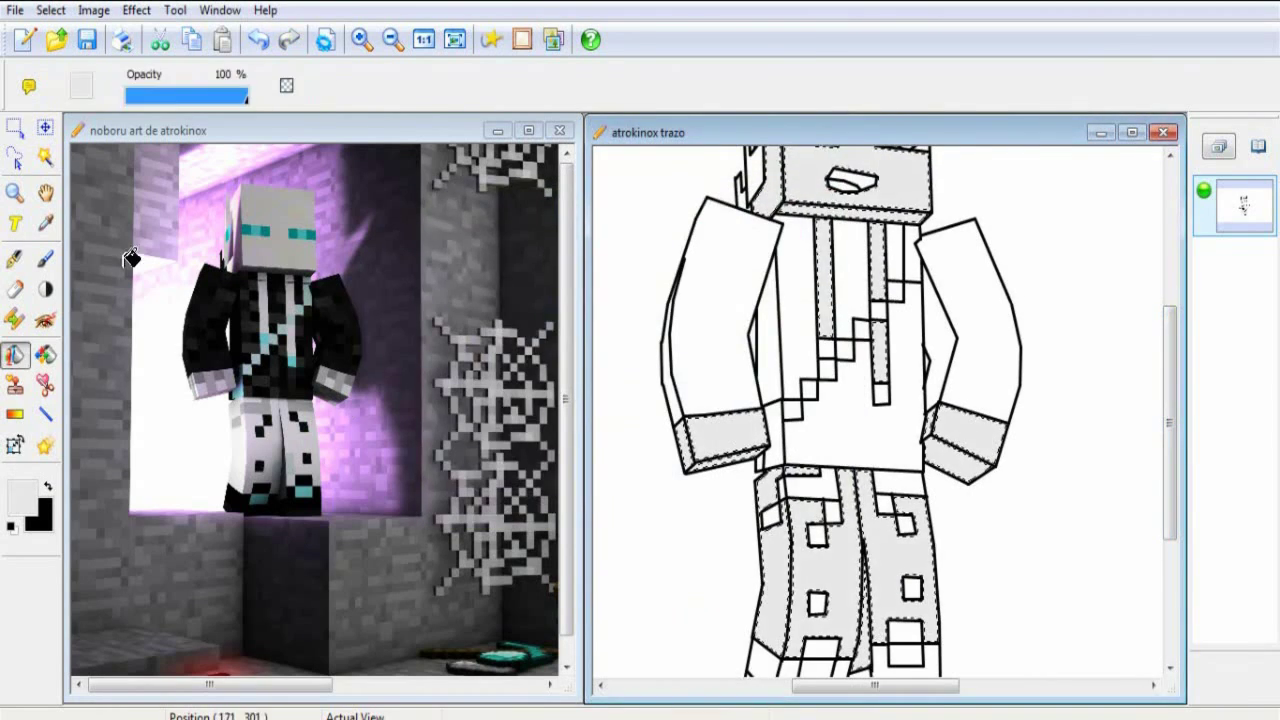
# Magic-wand select the arms, torso, pant squares and shoe areas together
pyautogui.click(45, 157)
pyautogui.click(668, 387)
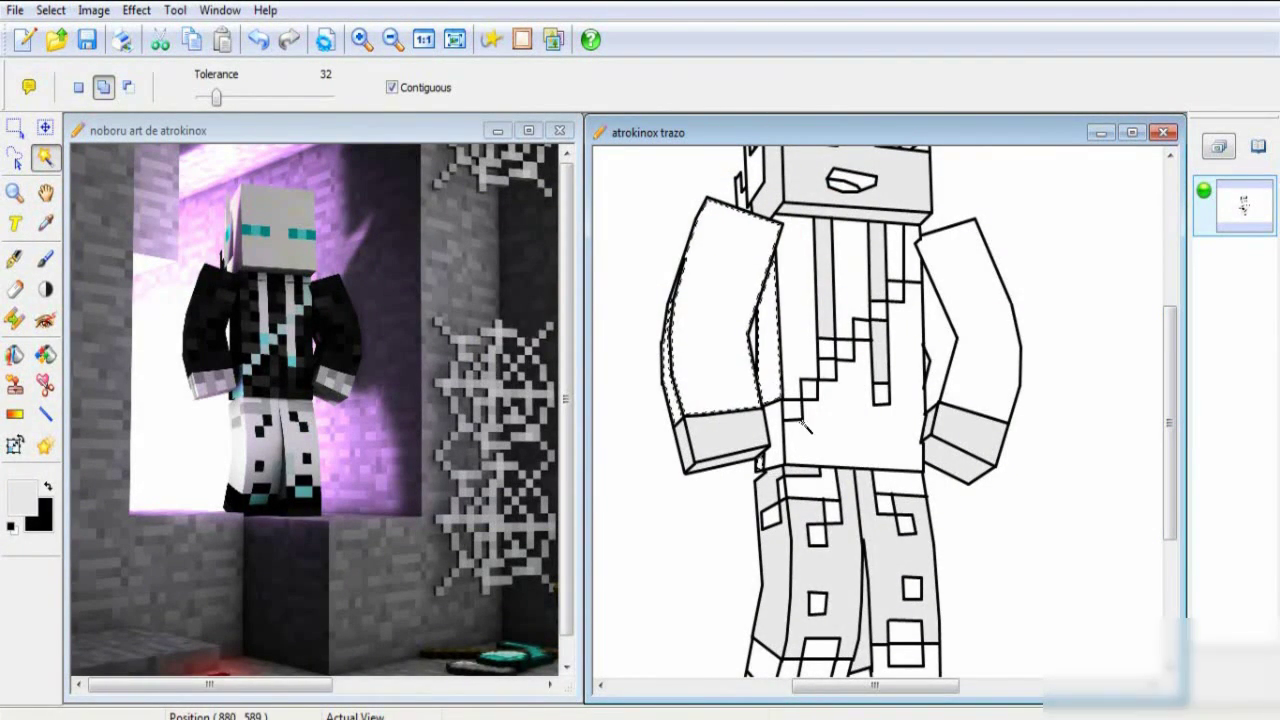
pyautogui.click(903, 268)
pyautogui.click(960, 330)
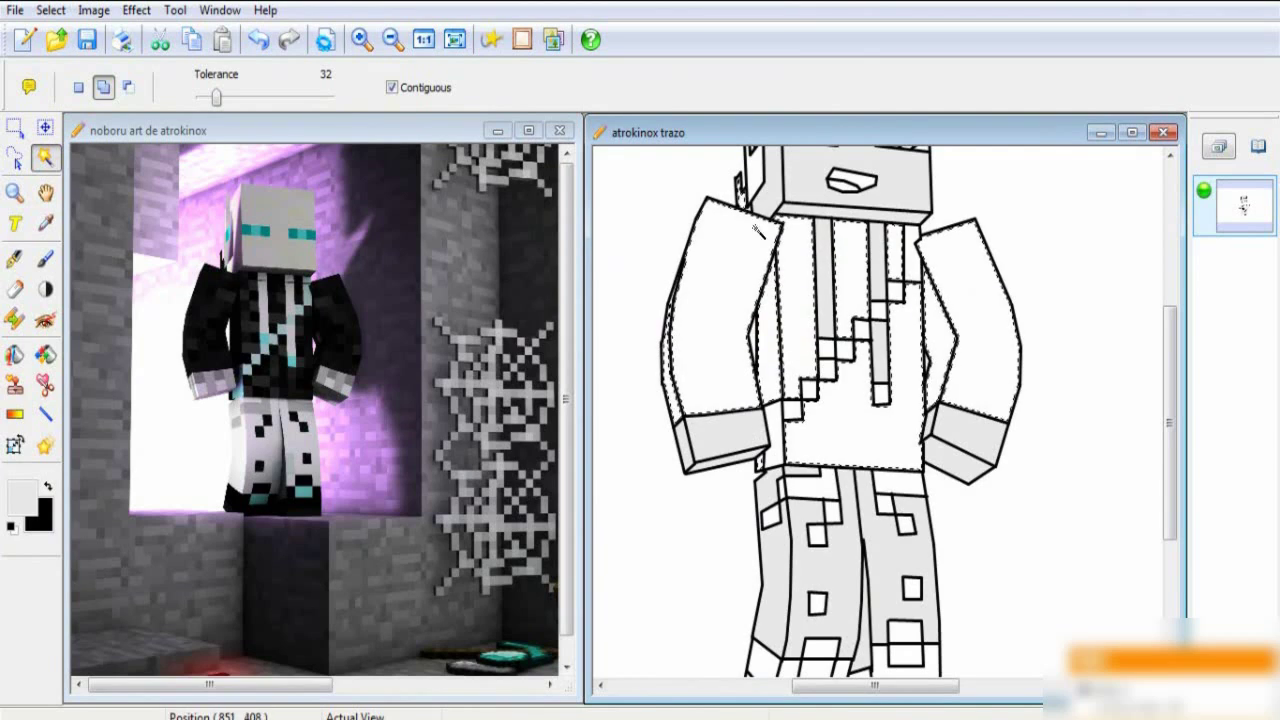
pyautogui.click(832, 508)
pyautogui.click(817, 535)
pyautogui.click(817, 603)
pyautogui.click(905, 522)
pyautogui.click(912, 588)
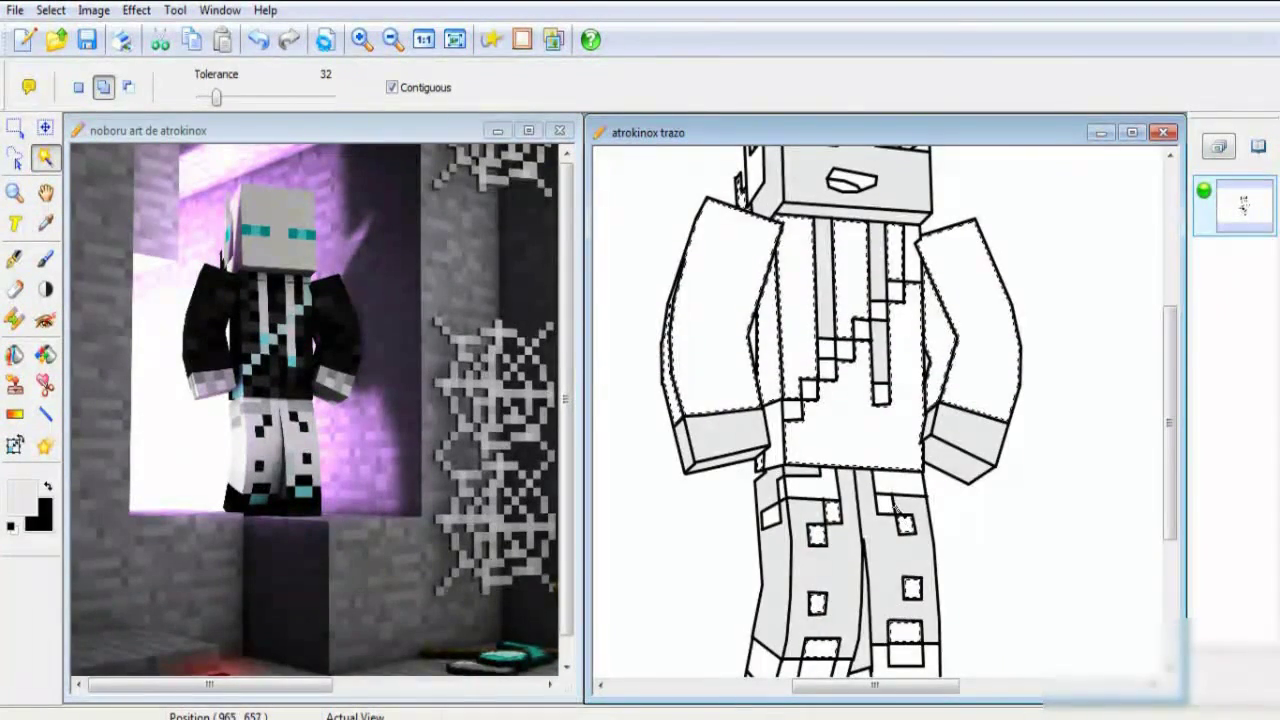
pyautogui.scroll(-3, 800, 560)
pyautogui.click(905, 465)
pyautogui.click(818, 485)
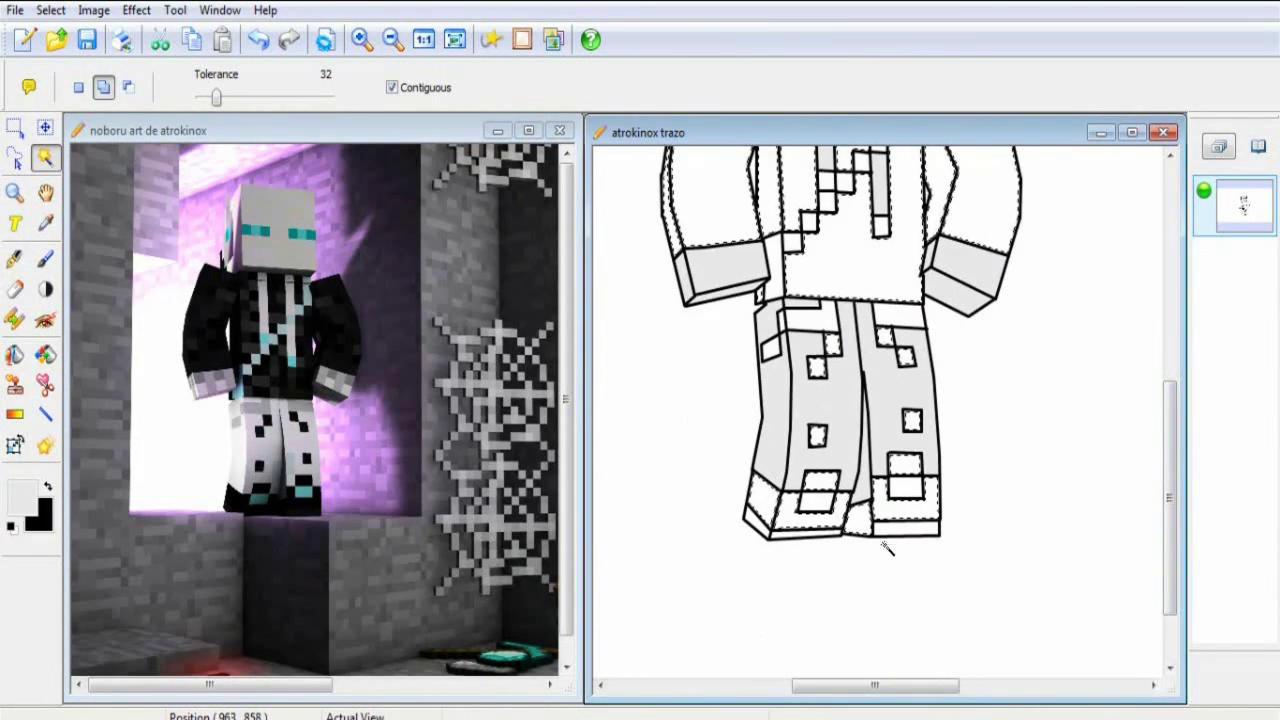
pyautogui.scroll(2, 1171, 491)
# Fill the jacket, arms, pant squares and shoes with dark grey (RGB 22)
pyautogui.click(22, 495)
pyautogui.moveTo(838, 236); pyautogui.dragTo(838, 376)
pyautogui.click(466, 499)
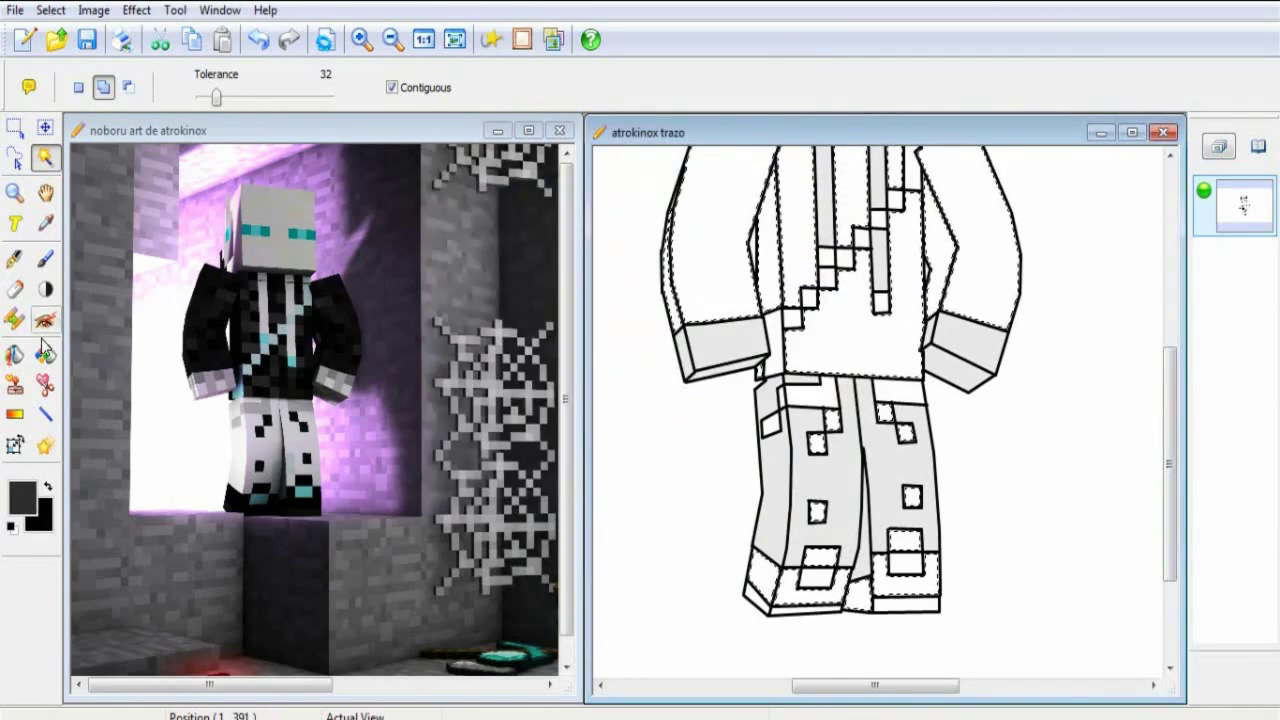
pyautogui.click(14, 354)
pyautogui.click(840, 250)
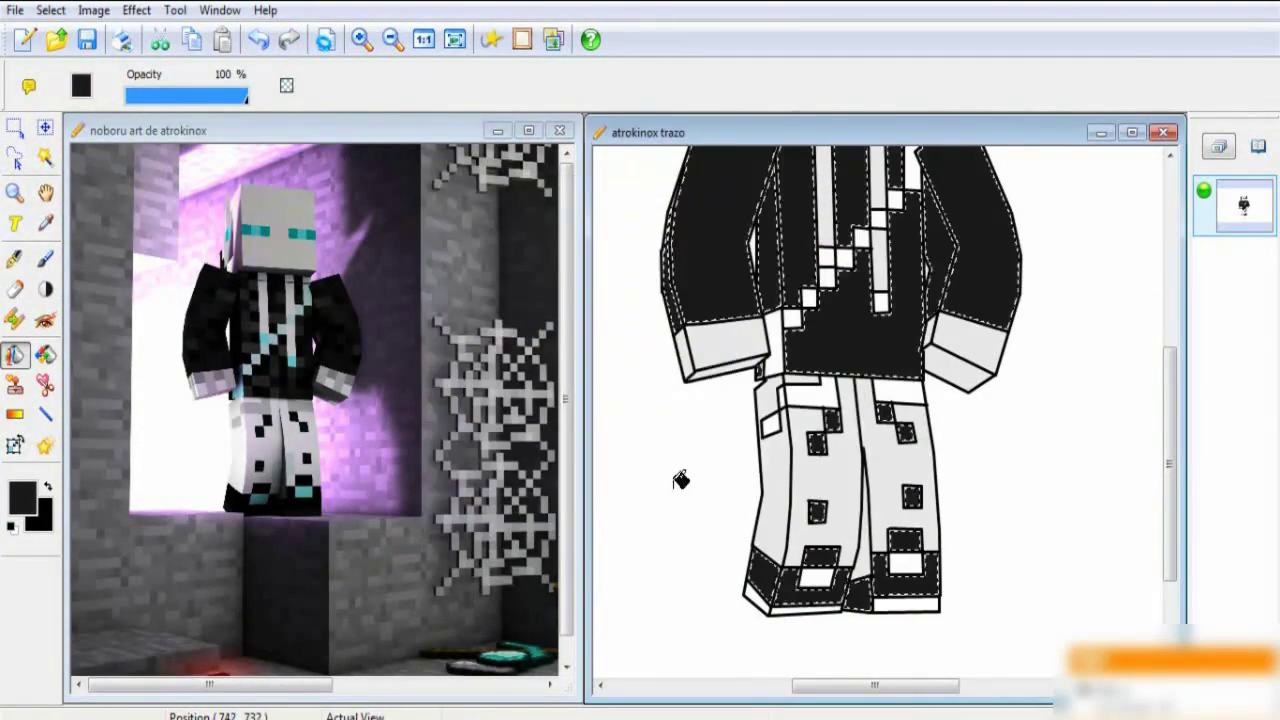
pyautogui.moveTo(1171, 457); pyautogui.dragTo(1171, 393)
pyautogui.click(45, 157)
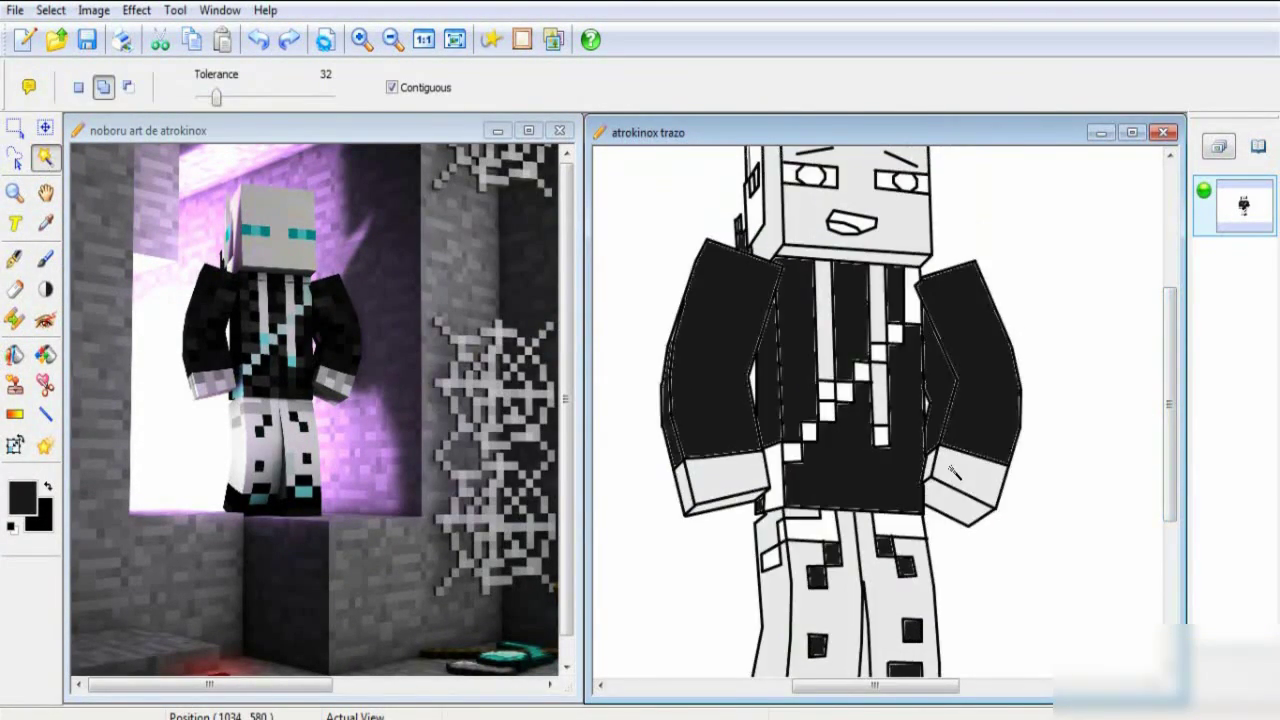
pyautogui.scroll(-5, 1010, 447)
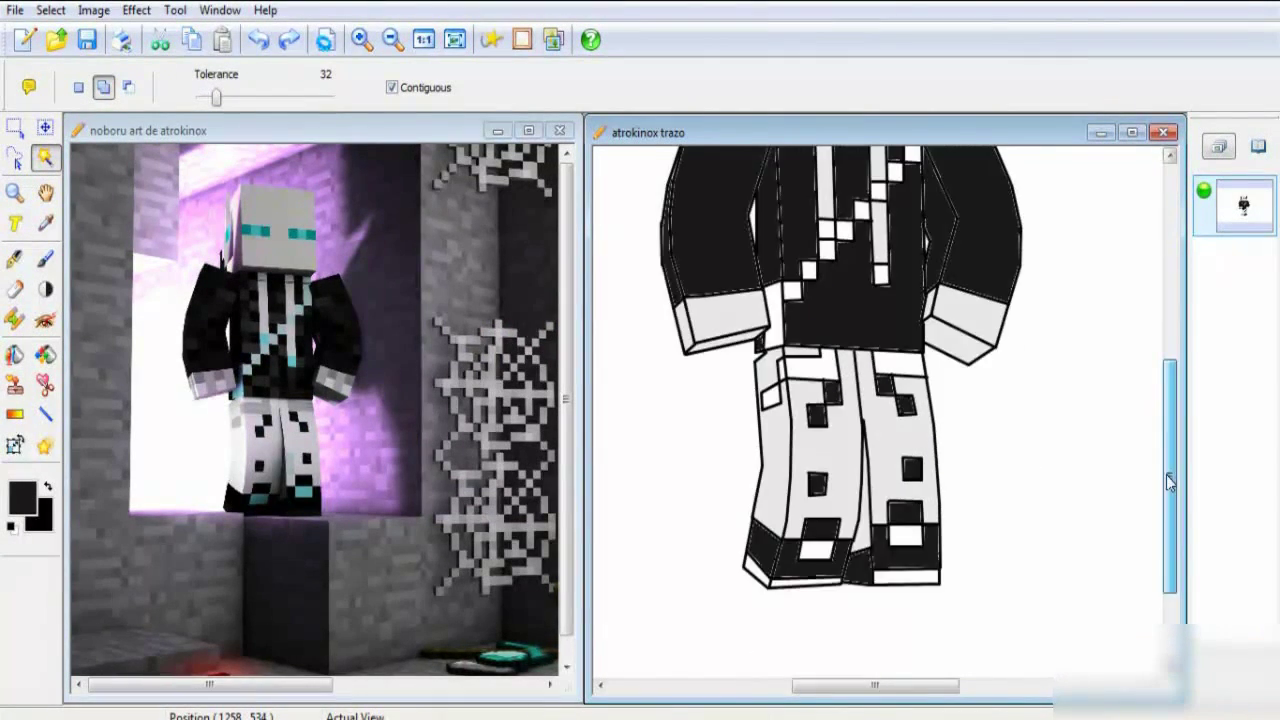
pyautogui.scroll(5, 1010, 447)
# Undo the dark jacket fill and choose a darker colour for the jacket
pyautogui.hotkey('ctrl', 'z')
pyautogui.click(22, 493)
pyautogui.moveTo(840, 400); pyautogui.dragTo(840, 405)
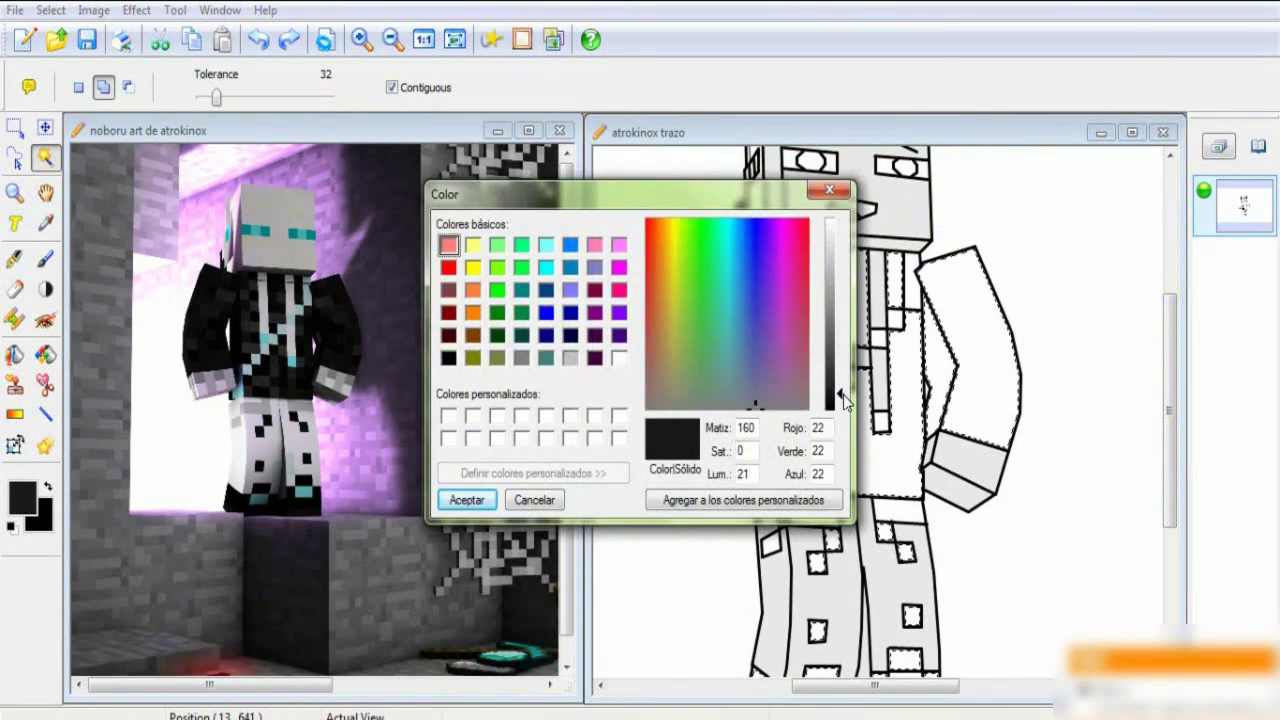
pyautogui.click(466, 499)
pyautogui.moveTo(1174, 385)
pyautogui.mouseDown()
pyautogui.moveTo(1175, 415)
pyautogui.moveTo(1172, 353)
pyautogui.mouseUp()
# Magic-wand select the patches and fill them with medium gray
pyautogui.click(45, 157)
pyautogui.scroll(-5, 815, 508)
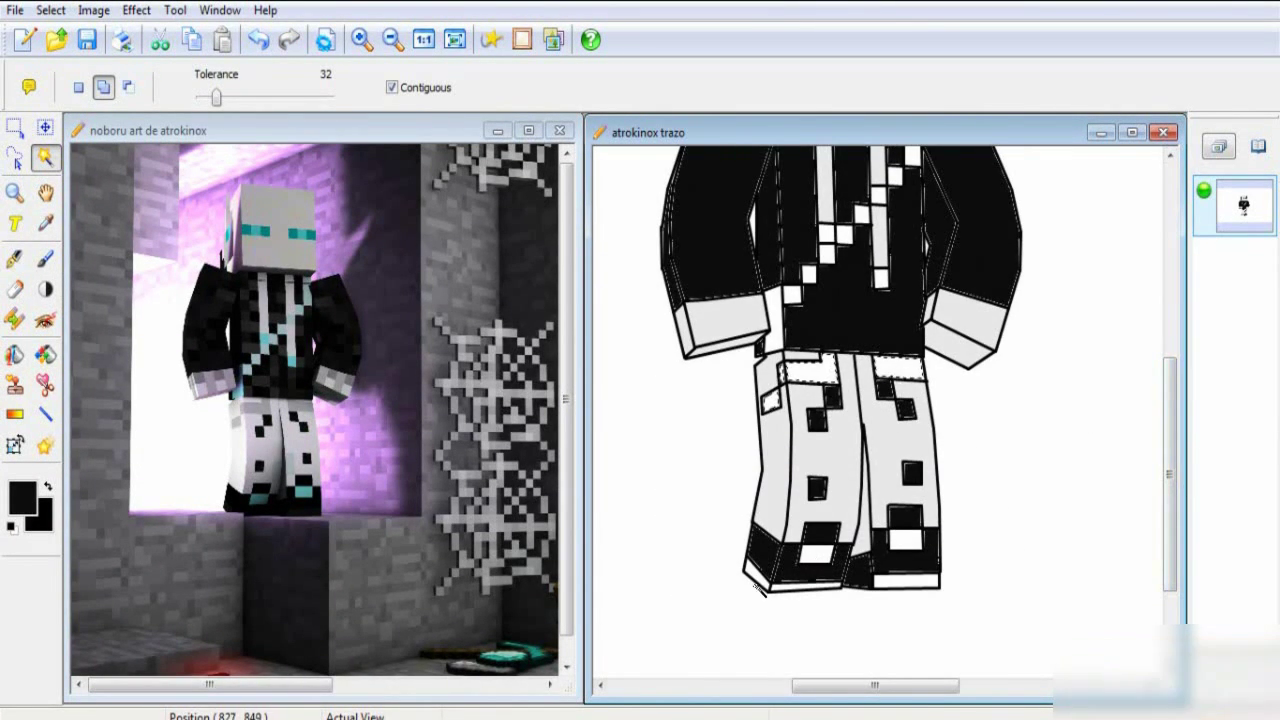
pyautogui.click(22, 495)
pyautogui.click(820, 314)
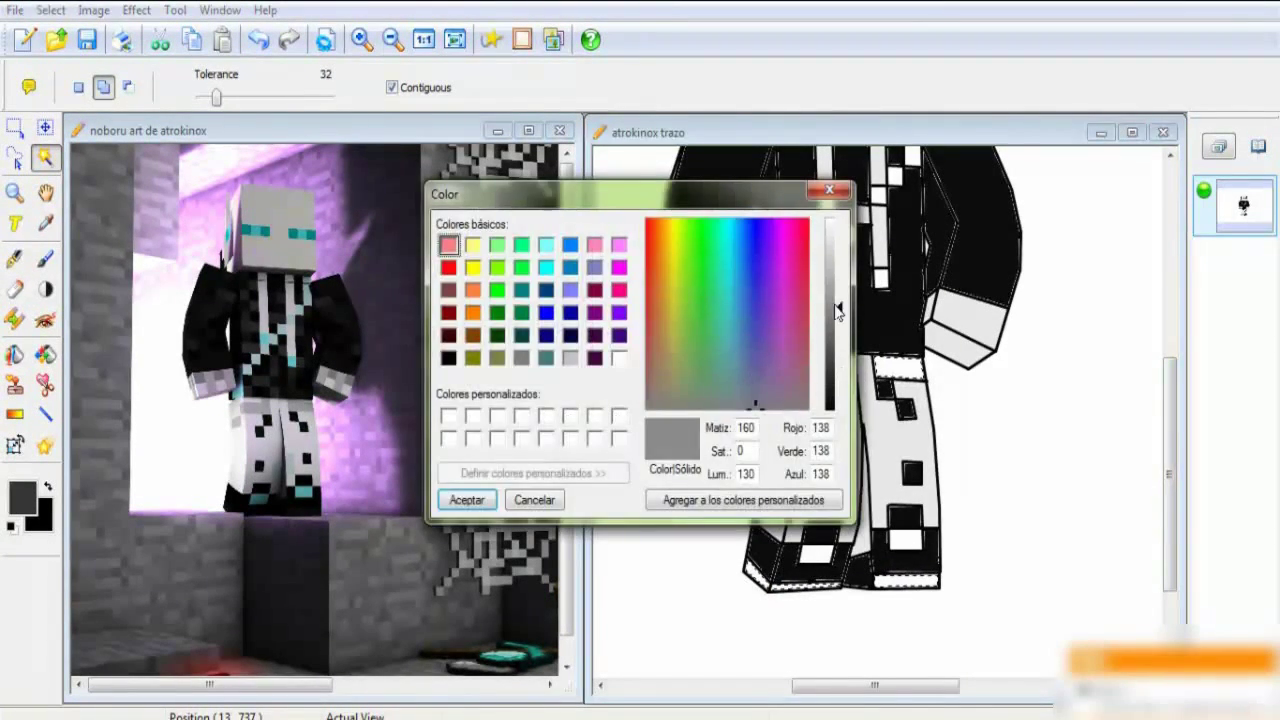
pyautogui.click(463, 497)
pyautogui.click(14, 354)
# Sample teal from the reference picture and return to colour-based selection at actual size
pyautogui.click(45, 222)
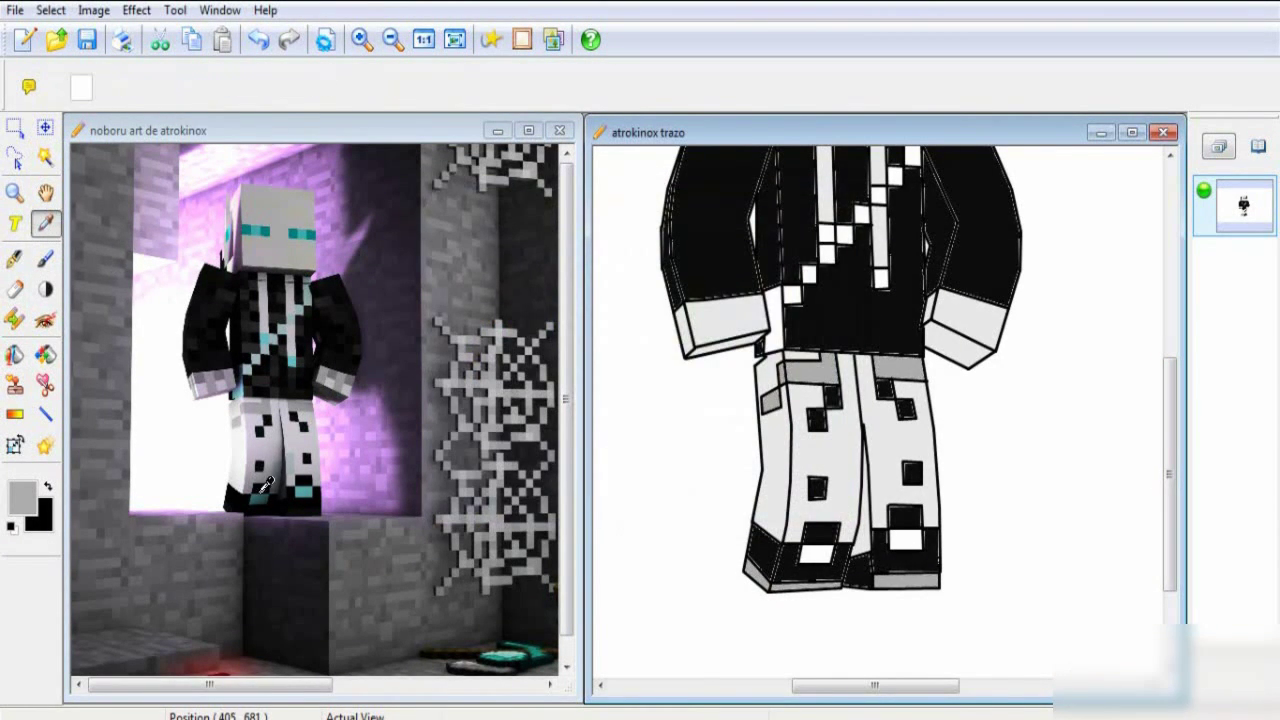
pyautogui.click(260, 232)
pyautogui.click(45, 157)
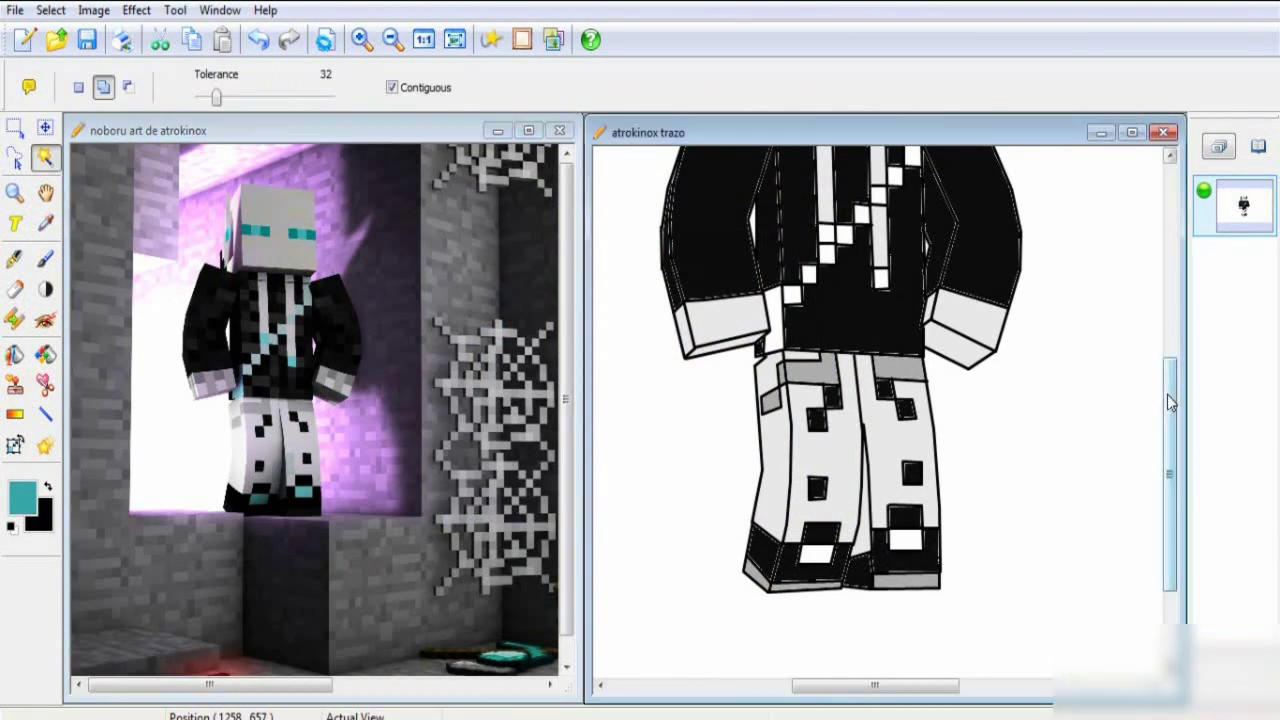
pyautogui.scroll(3, 925, 470)
pyautogui.scroll(-3, 971, 543)
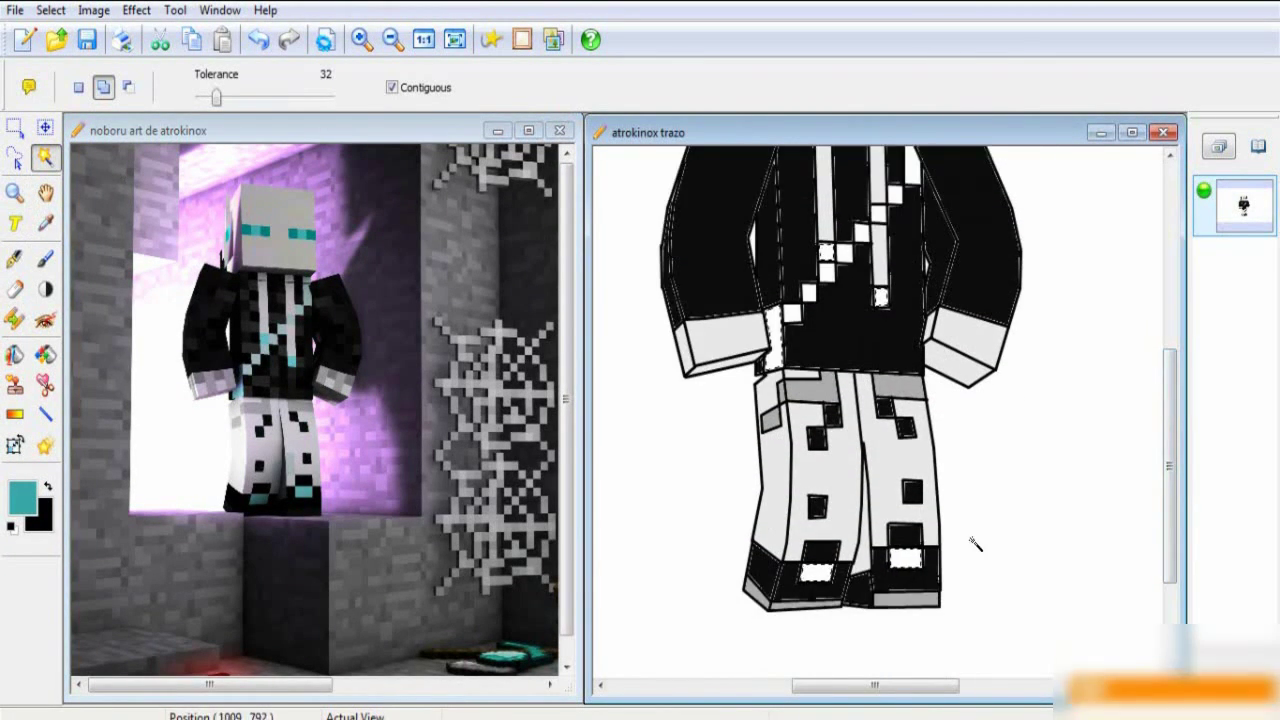
pyautogui.scroll(3, 971, 543)
pyautogui.click(361, 39)
pyautogui.click(392, 40)
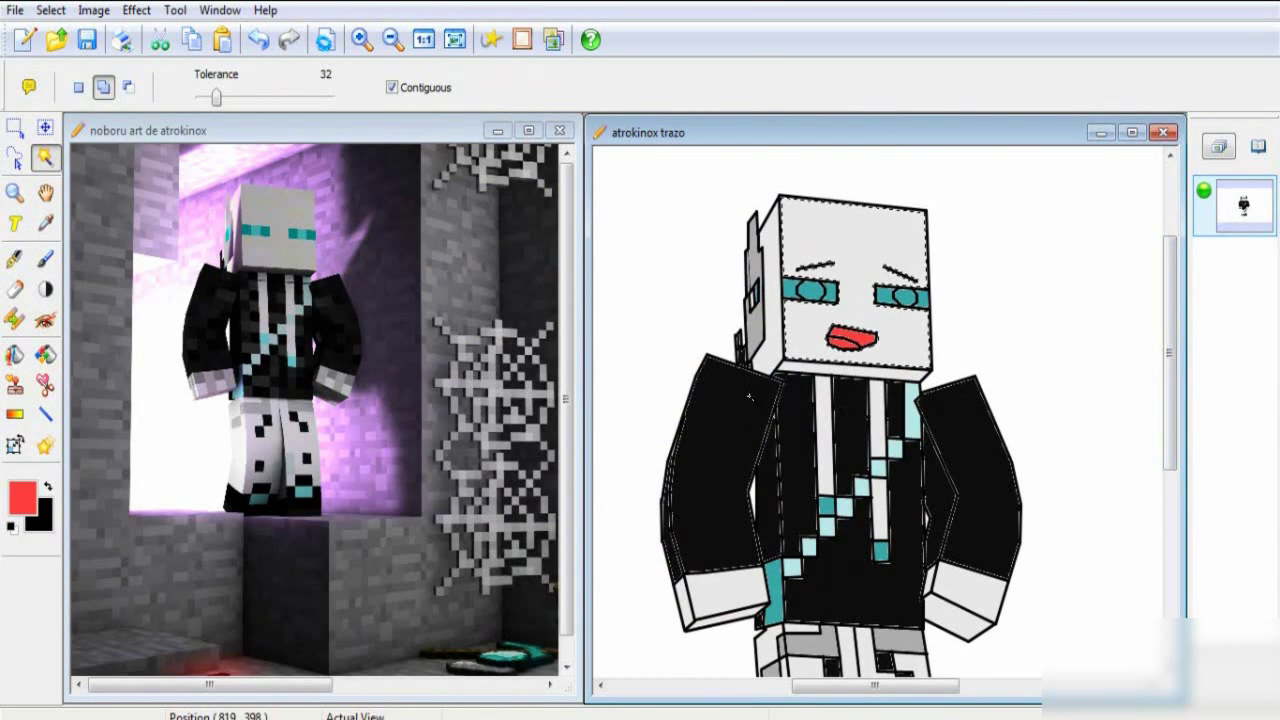
# Magic-wand select the head, hand, hoodie string and teal square areas
pyautogui.click(1000, 615)
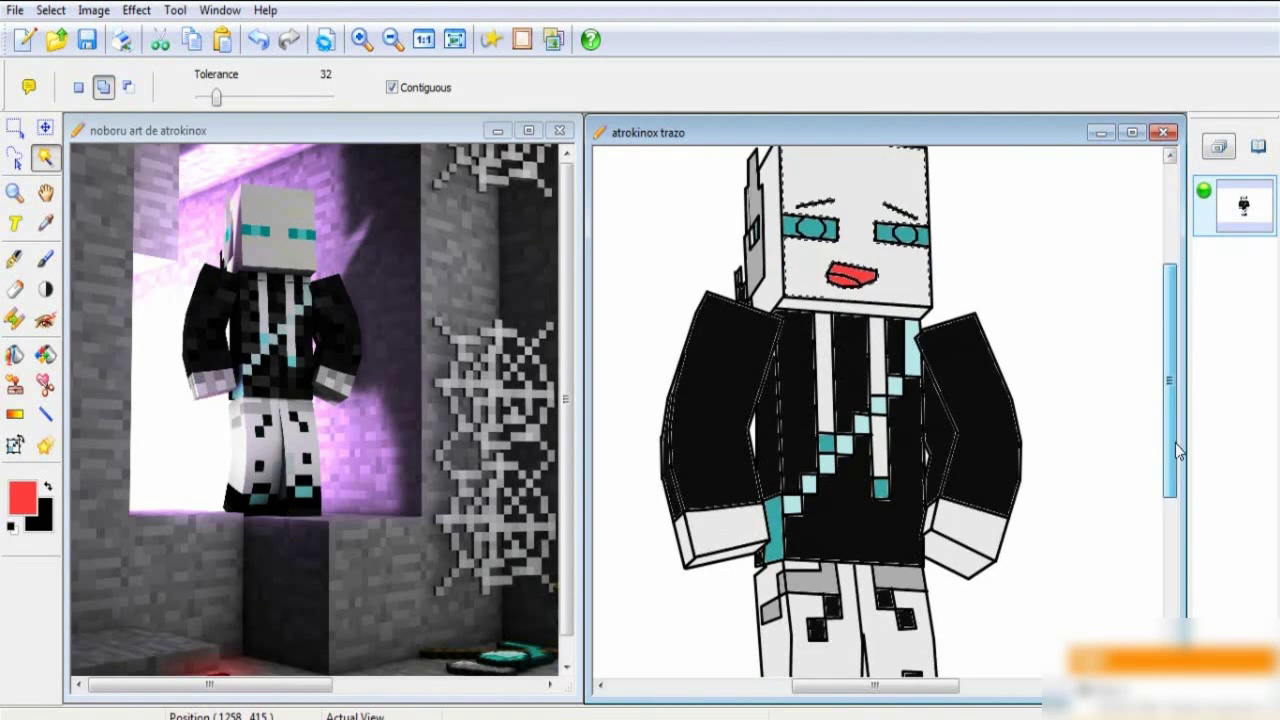
pyautogui.scroll(-3, 900, 450)
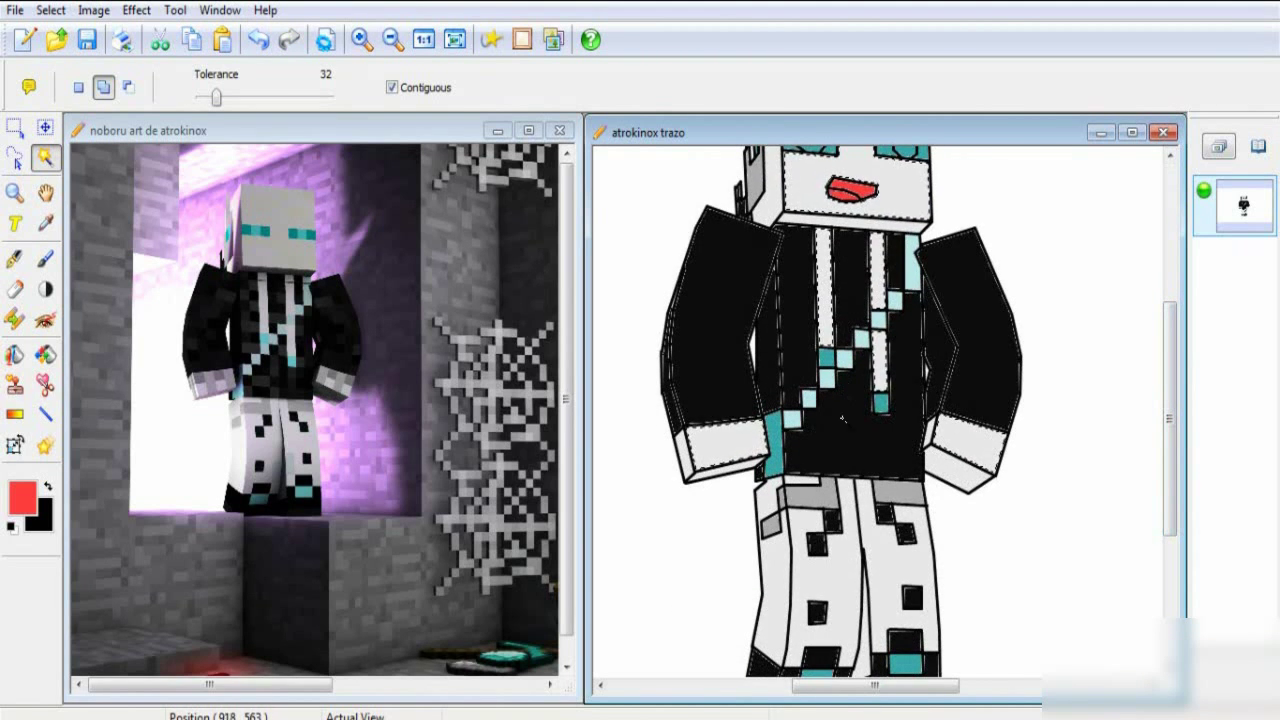
pyautogui.click(826, 350)
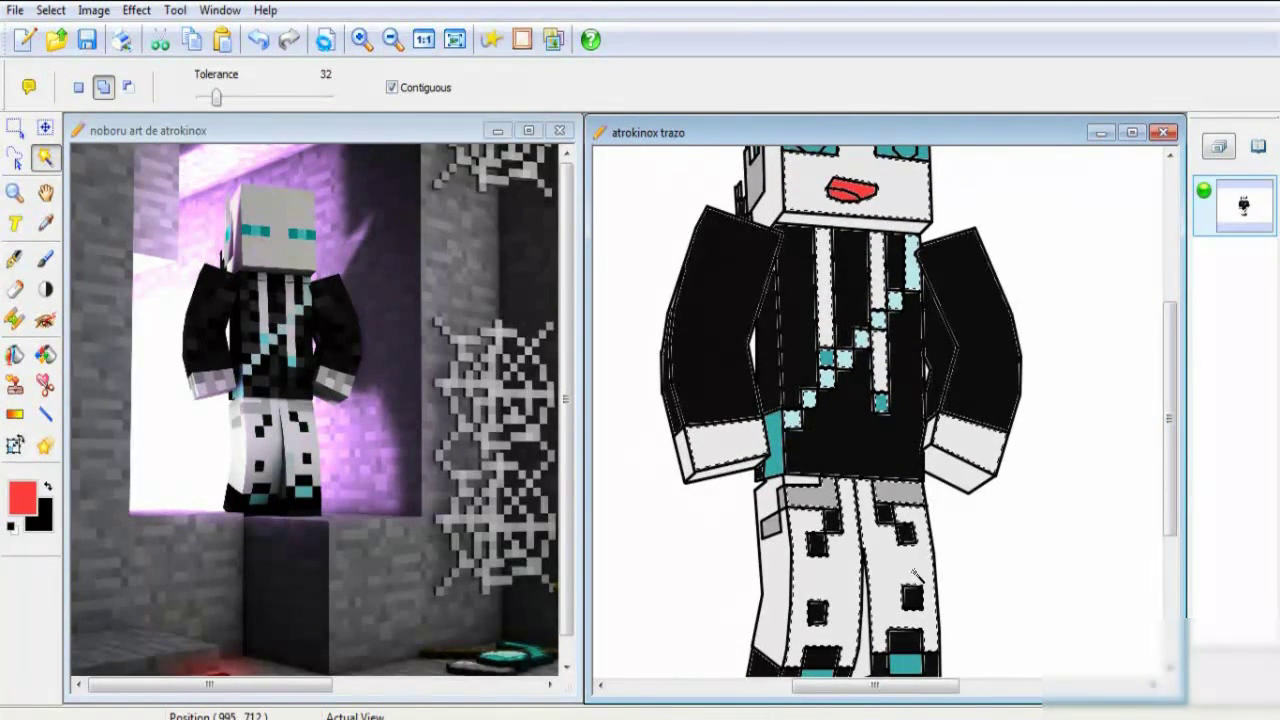
pyautogui.scroll(-2, 822, 501)
pyautogui.press('f')
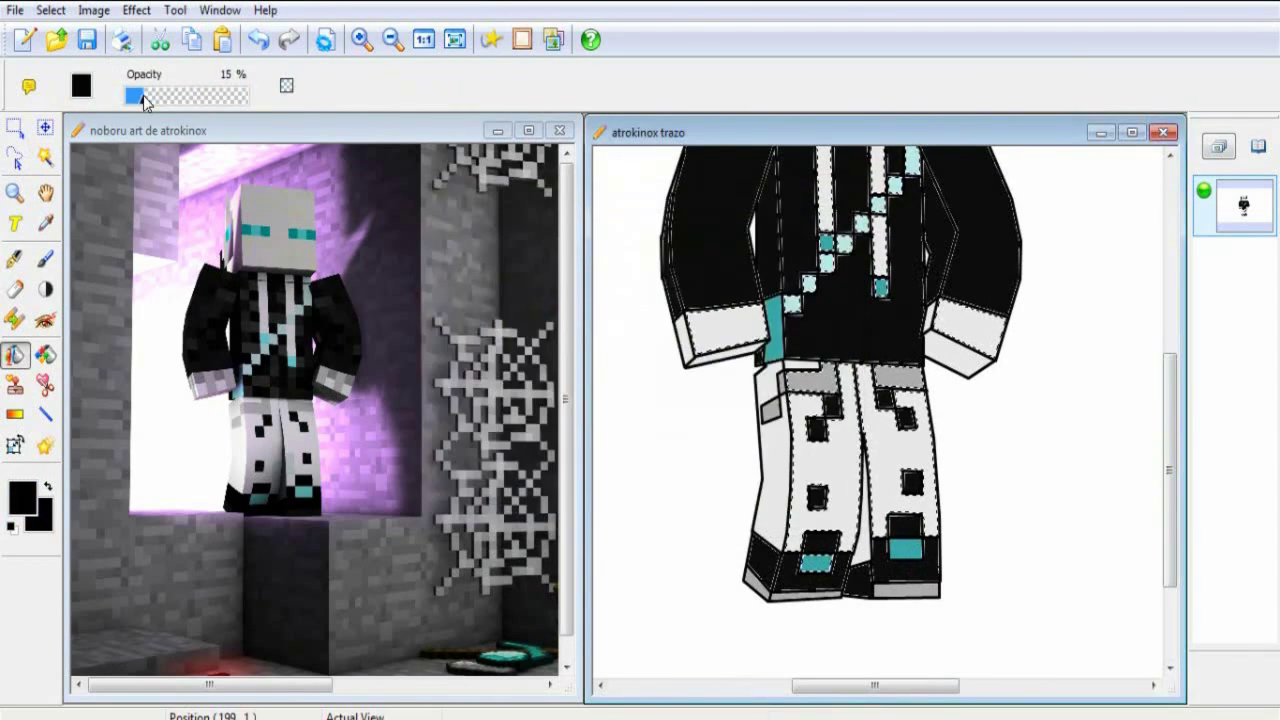
pyautogui.hotkey('ctrl', 'd')
pyautogui.press('s')
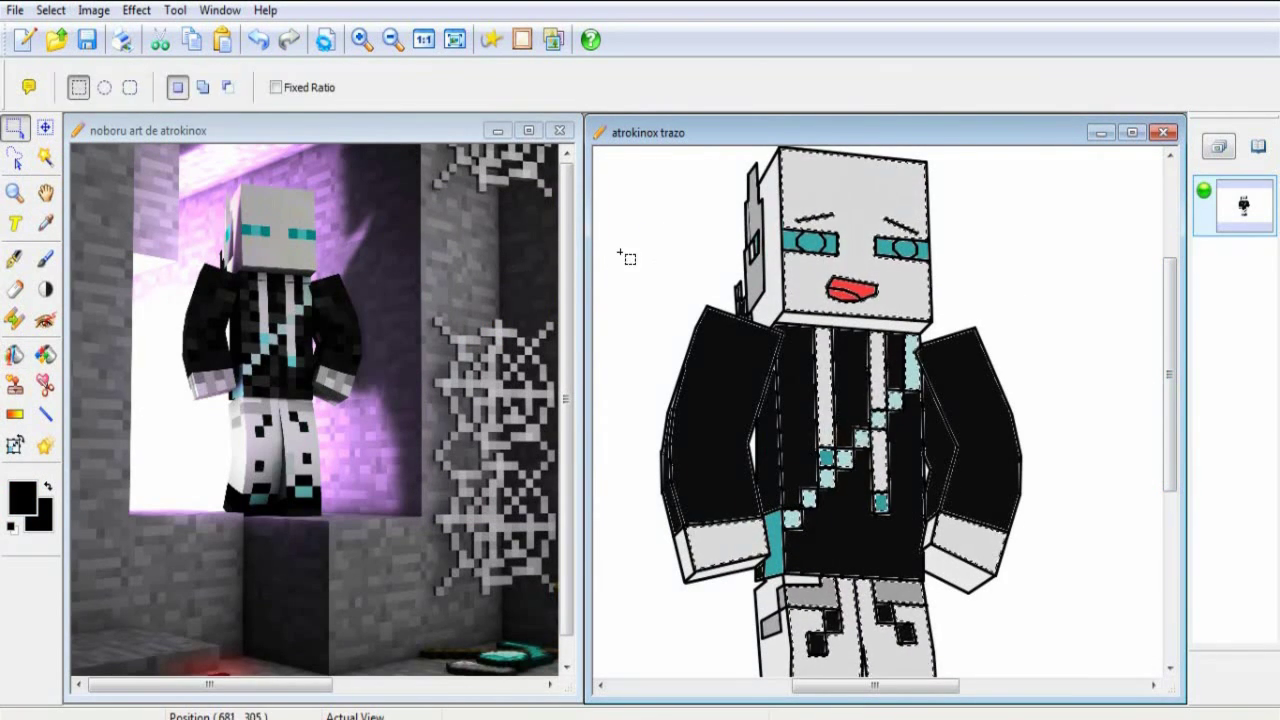
pyautogui.press('s')
pyautogui.press('s')
pyautogui.press('s')
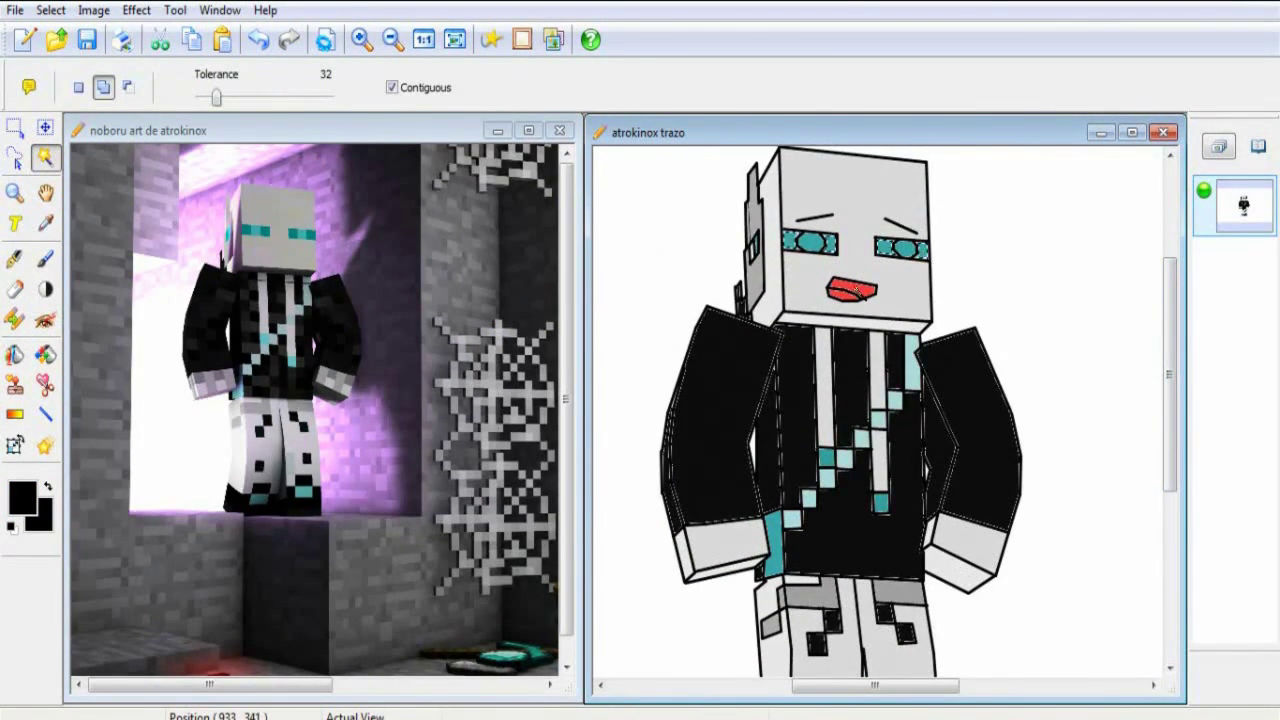
pyautogui.scroll(-3, 946, 462)
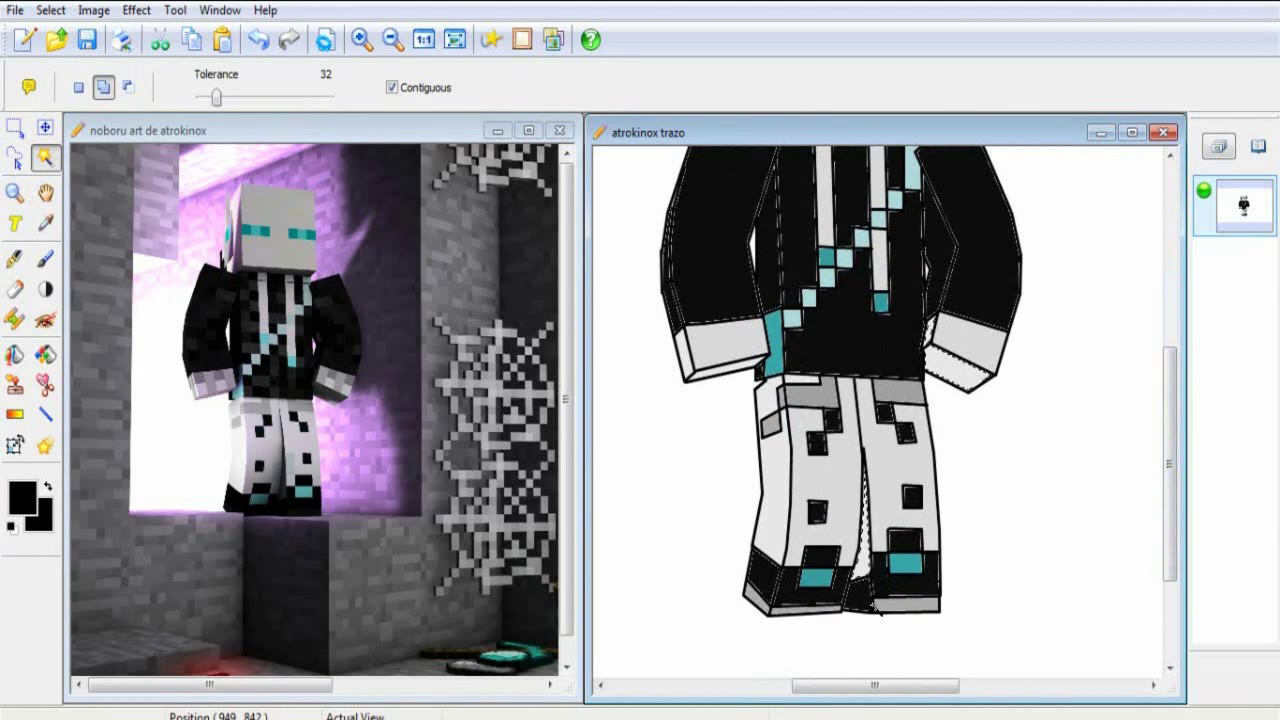
# Lower the paint bucket opacity to add translucent dark shading across the character
pyautogui.click(14, 355)
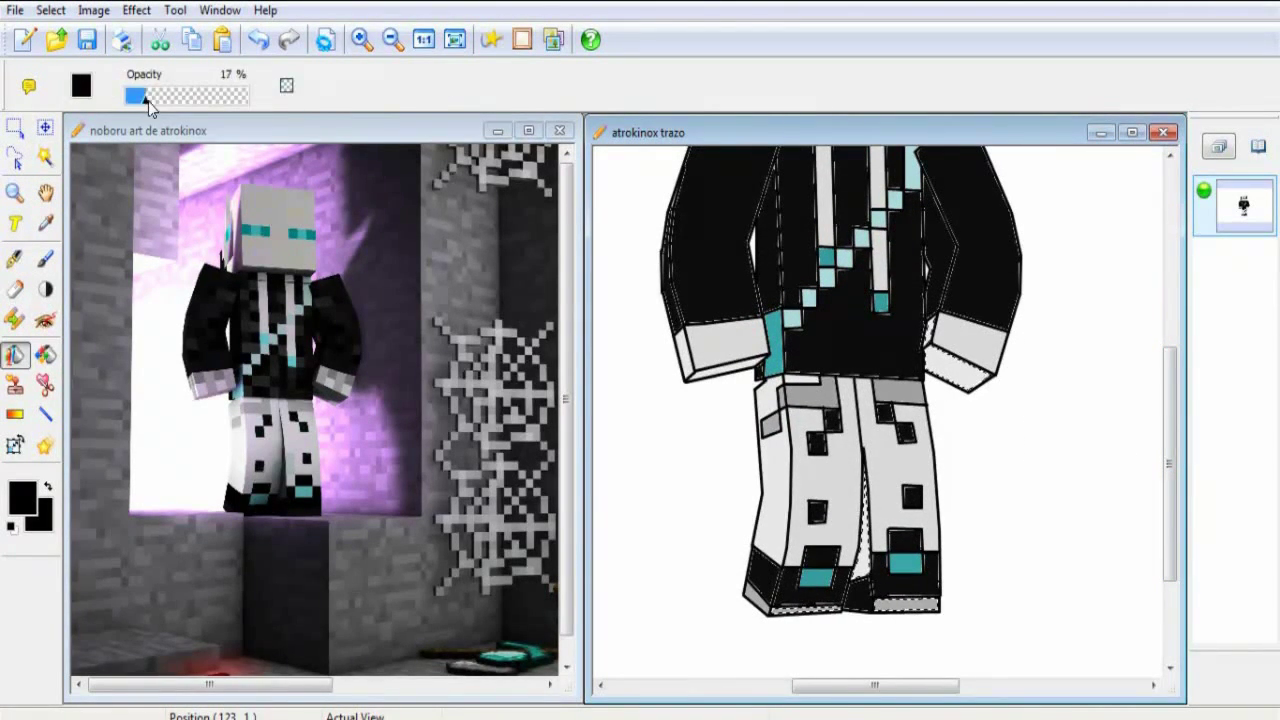
pyautogui.moveTo(146, 96); pyautogui.dragTo(158, 96)
pyautogui.scroll(2, 1190, 405)
pyautogui.scroll(2, 1185, 403)
pyautogui.press('s')
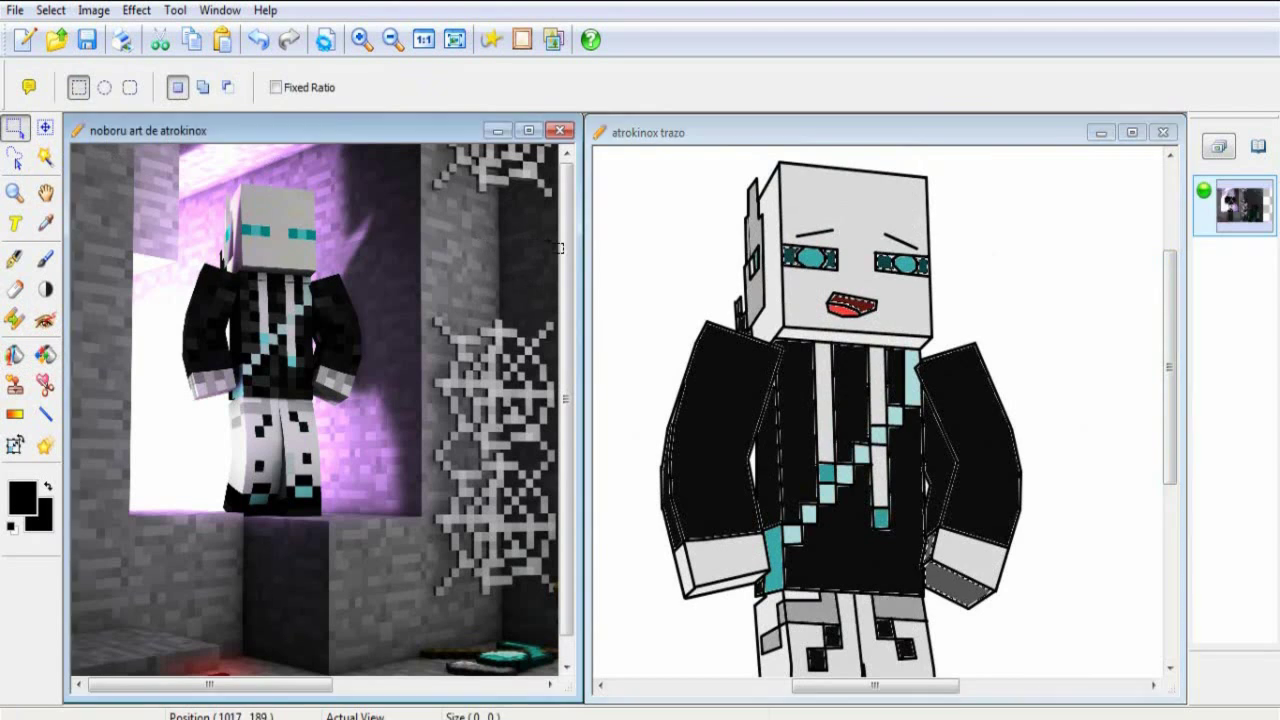
pyautogui.scroll(-4, 1178, 452)
pyautogui.scroll(4, 1178, 452)
pyautogui.press('s')
pyautogui.press('s')
pyautogui.press('s')
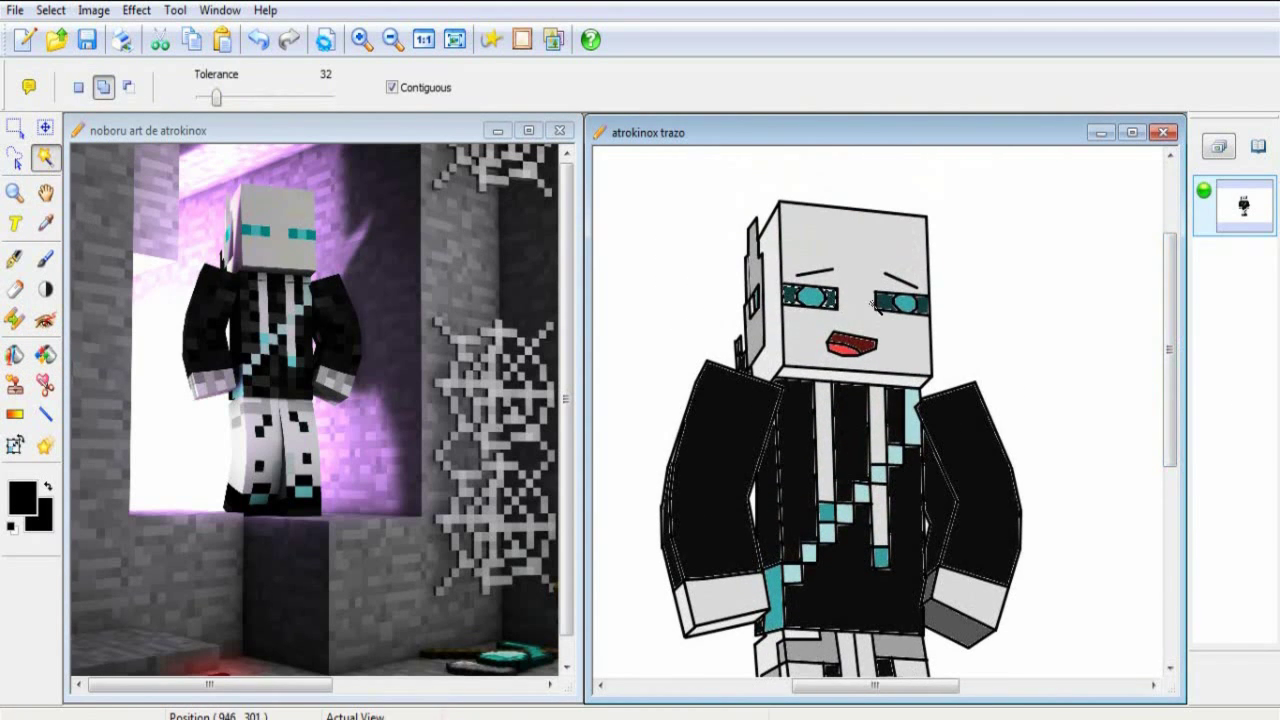
pyautogui.press('k')
# Make the reference's dark teal the fill colour for the shoes
pyautogui.click(255, 232)
pyautogui.press('s')
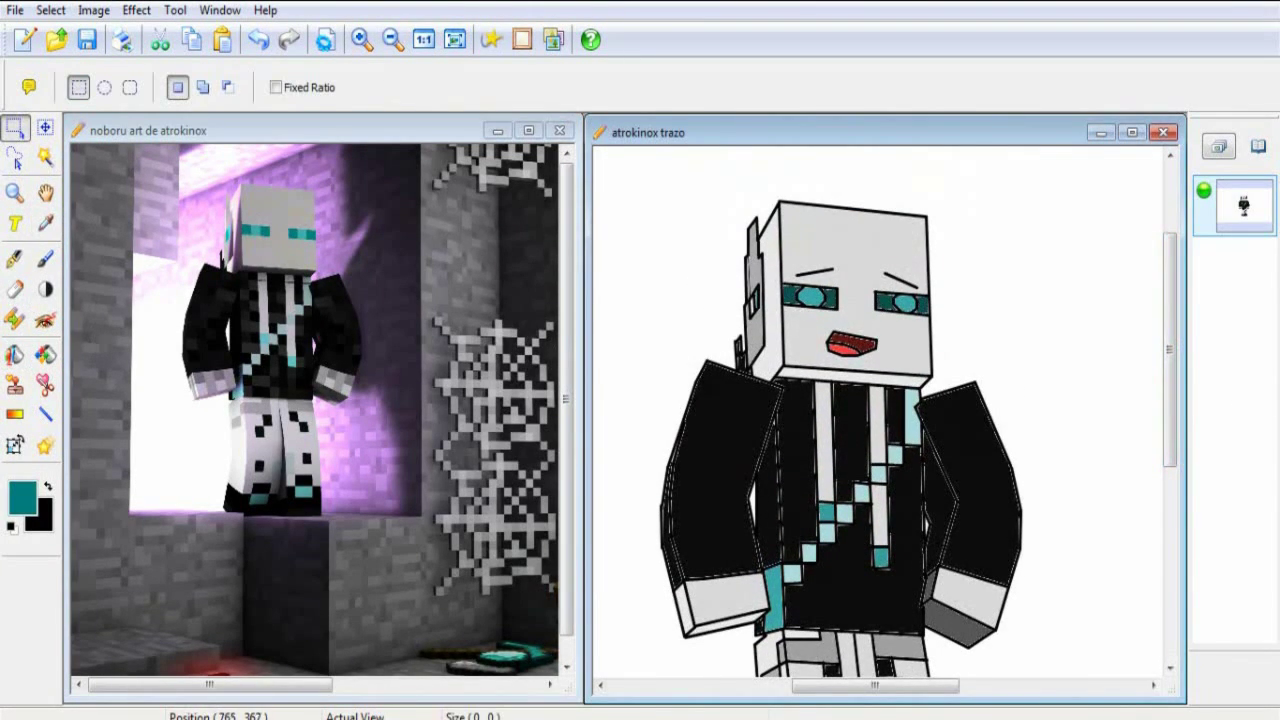
pyautogui.press('s')
pyautogui.press('b')
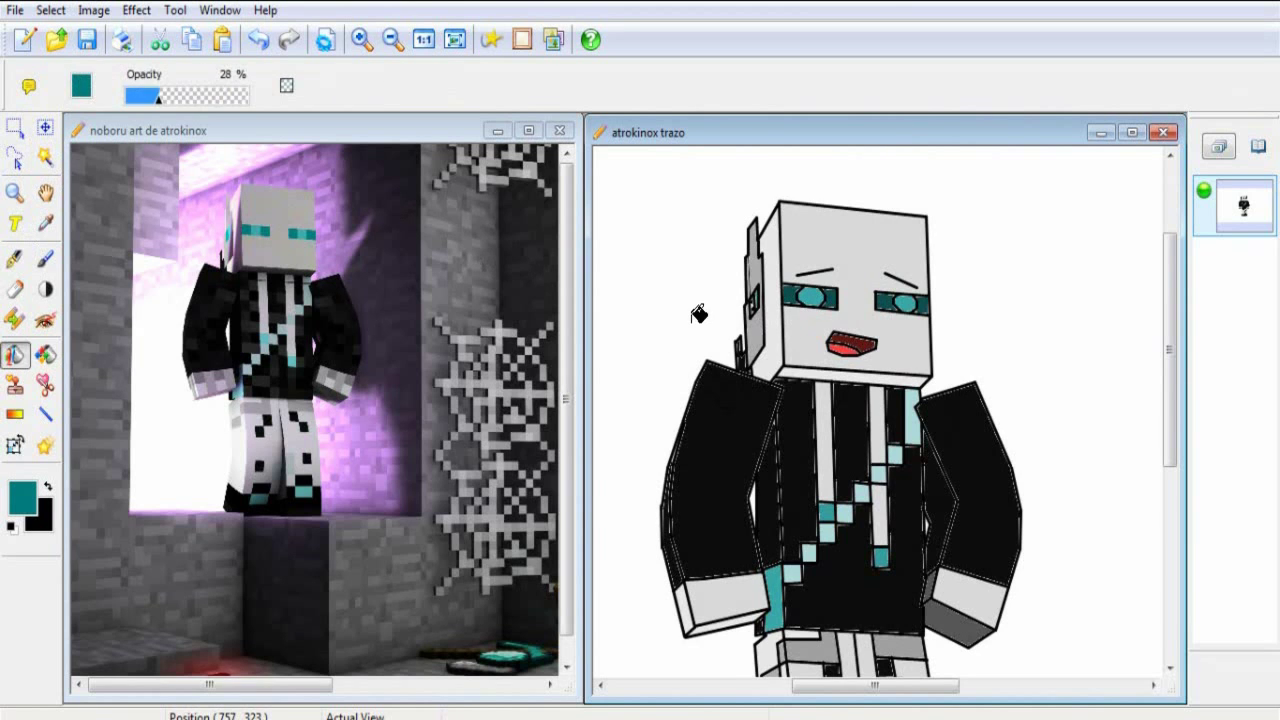
pyautogui.press('s')
pyautogui.scroll(-2, 977, 354)
pyautogui.press('b')
pyautogui.click(22, 495)
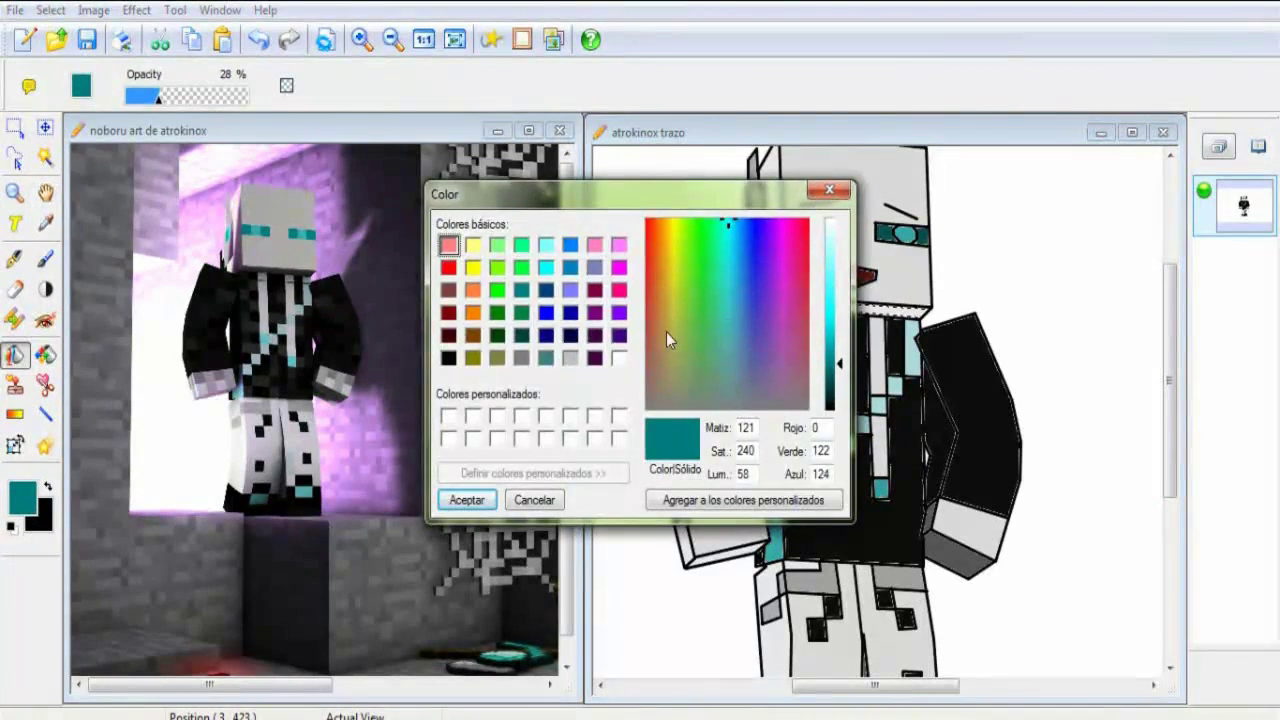
pyautogui.click(466, 497)
# Fill the shoe squares teal at 100% opacity and close the reference picture
pyautogui.press('s')
pyautogui.press('b')
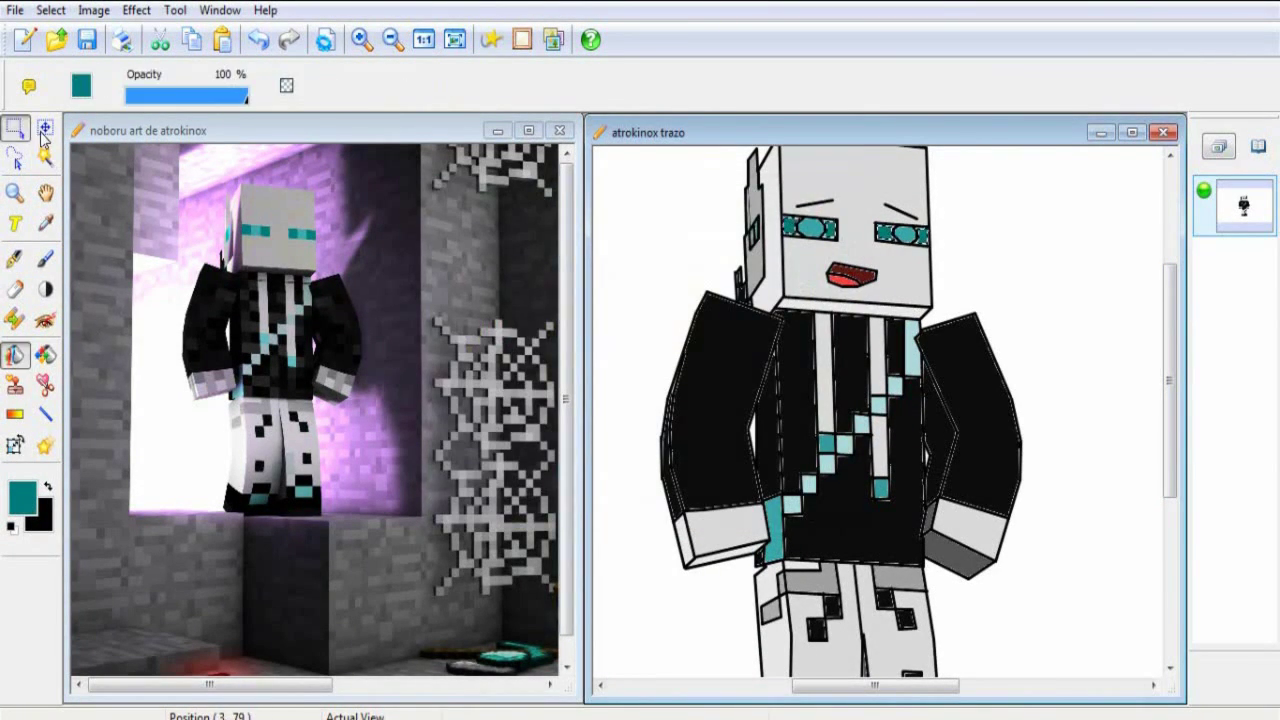
pyautogui.press('s')
pyautogui.press('s')
pyautogui.click(800, 305)
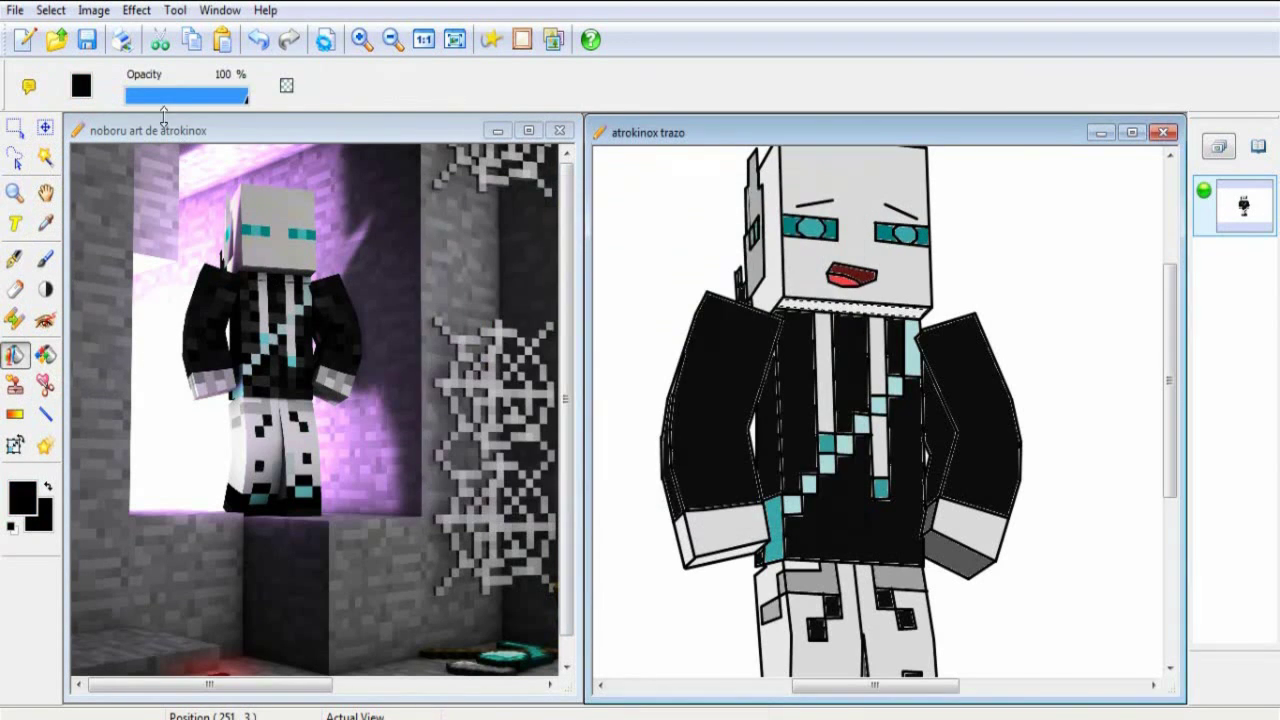
pyautogui.press('s')
pyautogui.scroll(2, 1173, 362)
pyautogui.scroll(-5, 1173, 362)
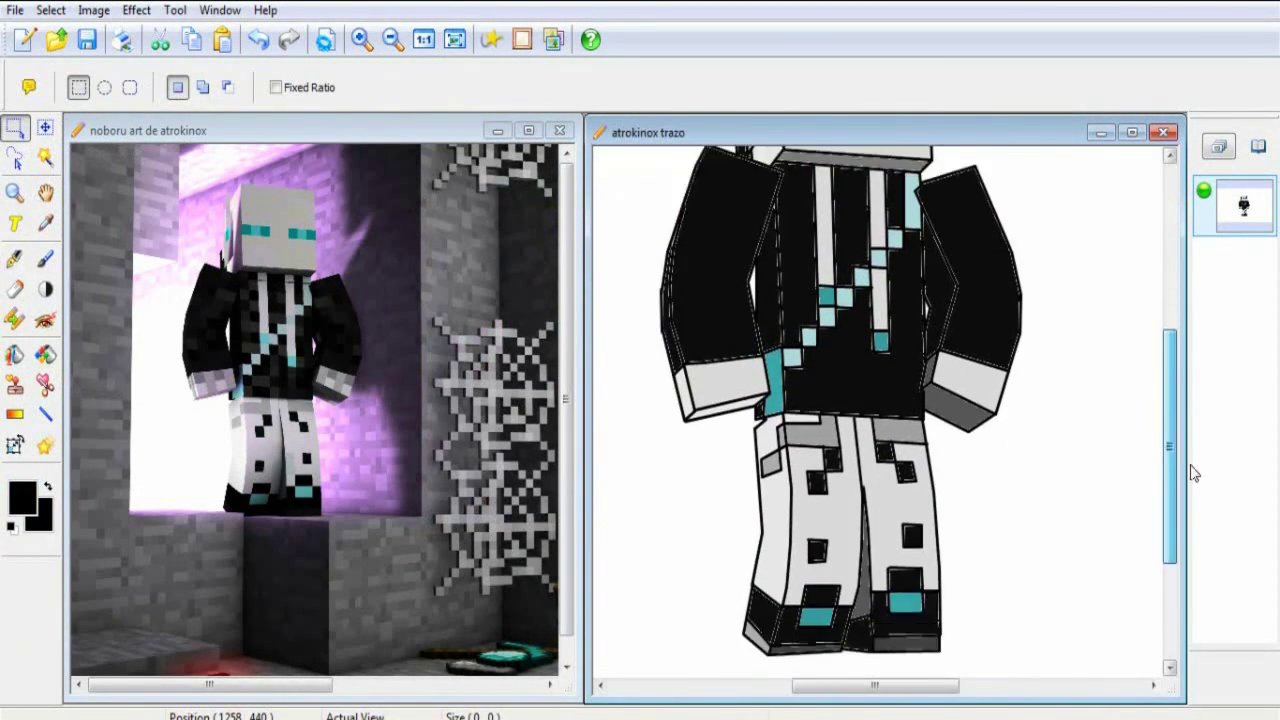
pyautogui.scroll(5, 1190, 470)
pyautogui.click(393, 39)
pyautogui.click(559, 130)
# Discard the reference picture without saving, then preview and cancel the Noisy effect
pyautogui.click(679, 410)
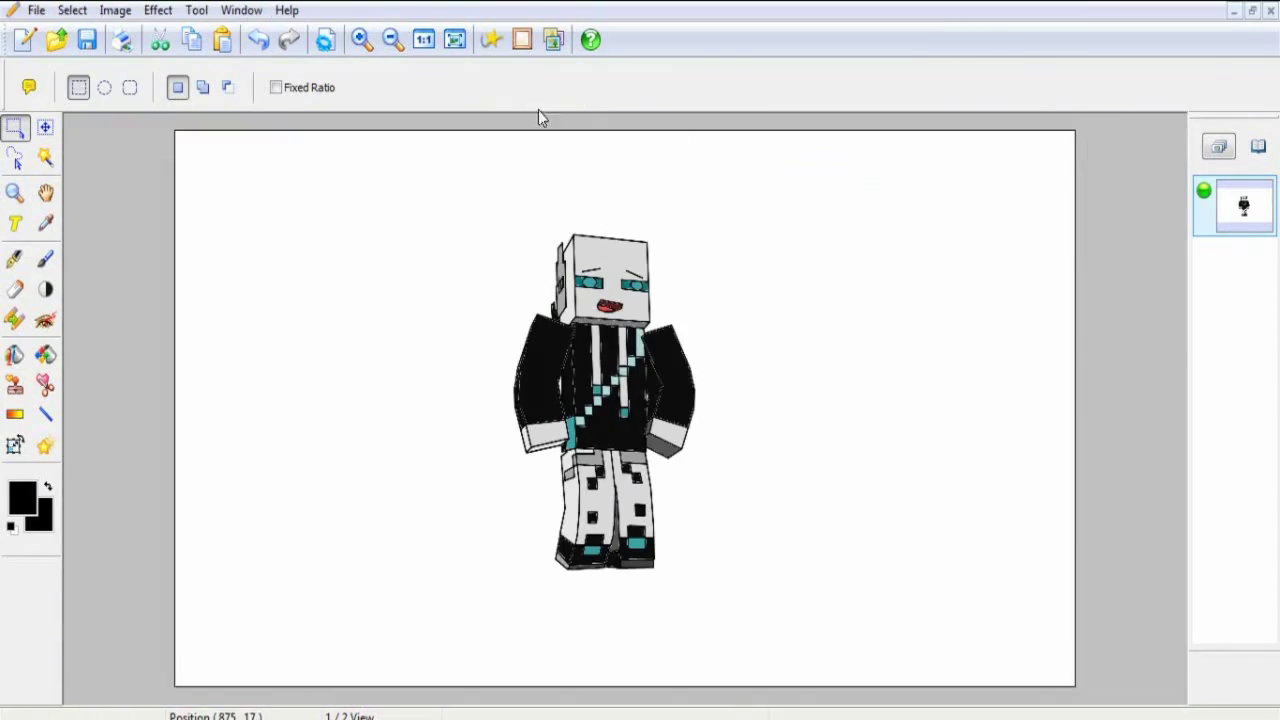
pyautogui.click(36, 10)
pyautogui.click(337, 33)
pyautogui.moveTo(937, 221); pyautogui.dragTo(900, 221)
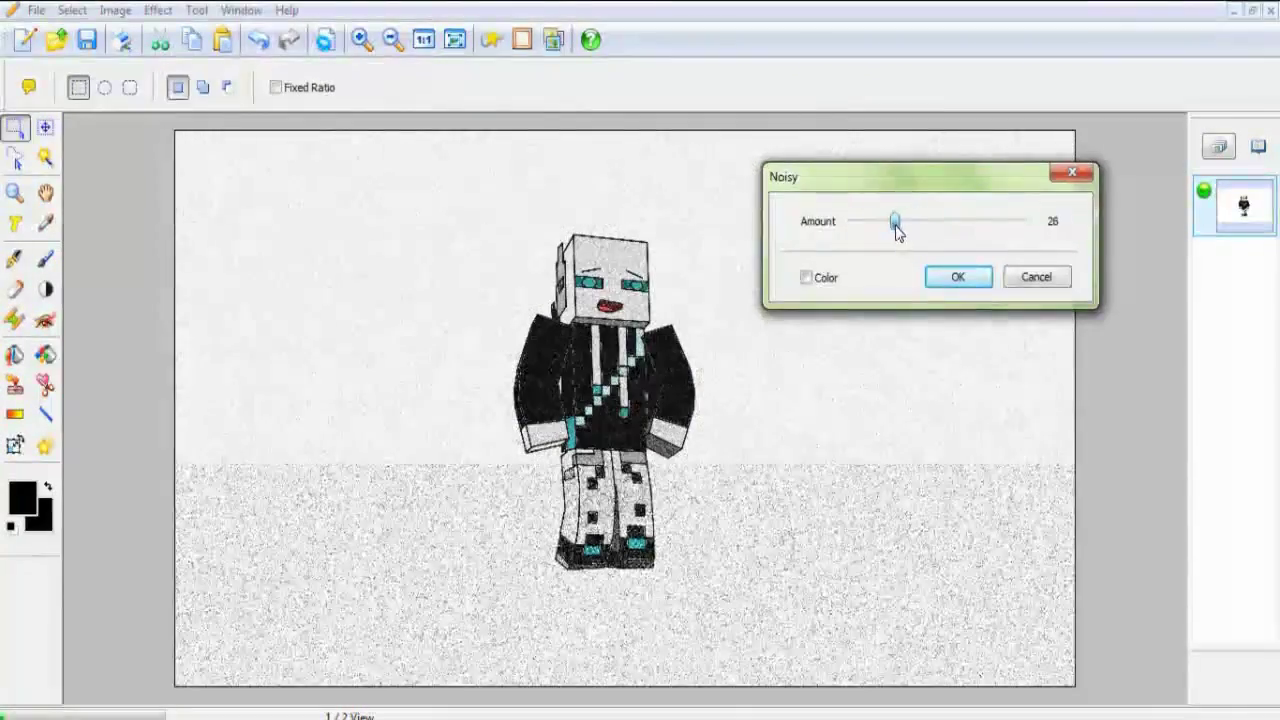
pyautogui.click(1036, 277)
# Magic-wand select the white background and delete it to leave transparency
pyautogui.click(45, 157)
pyautogui.click(394, 363)
pyautogui.press('Delete')
pyautogui.click(15, 127)
# Apply the Art > Noisy effect with amount 12
pyautogui.click(158, 10)
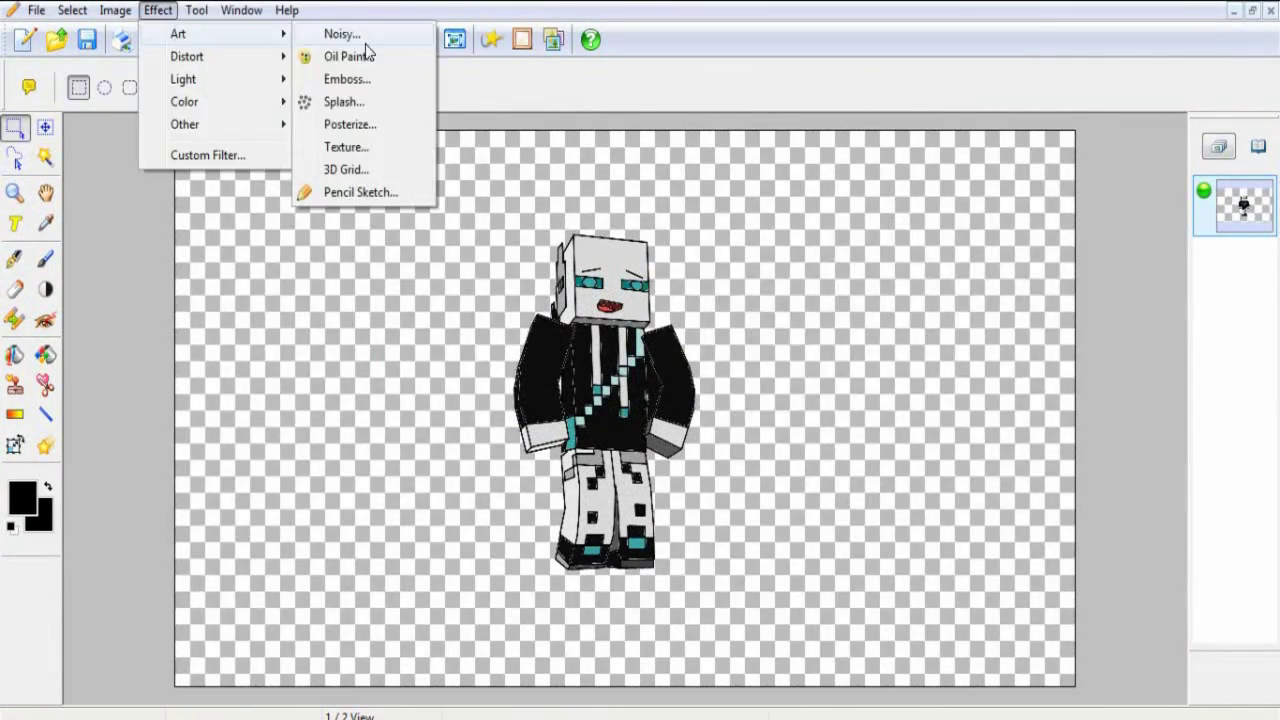
pyautogui.click(340, 32)
pyautogui.moveTo(988, 229); pyautogui.dragTo(923, 229)
pyautogui.click(1011, 285)
# Apply a soft Glow effect to the character after previewing and cancelling Mosaic
pyautogui.click(553, 40)
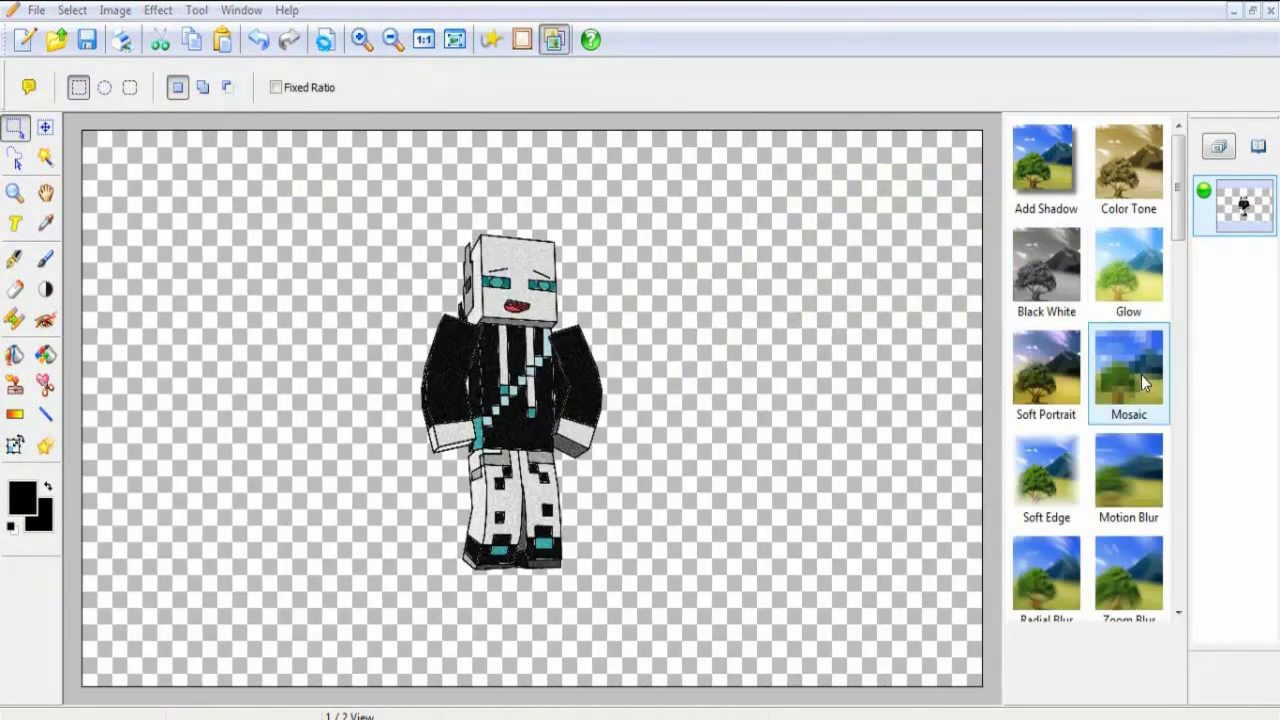
pyautogui.doubleClick(1128, 370)
pyautogui.moveTo(771, 317); pyautogui.dragTo(762, 317)
pyautogui.click(854, 371)
pyautogui.doubleClick(1128, 265)
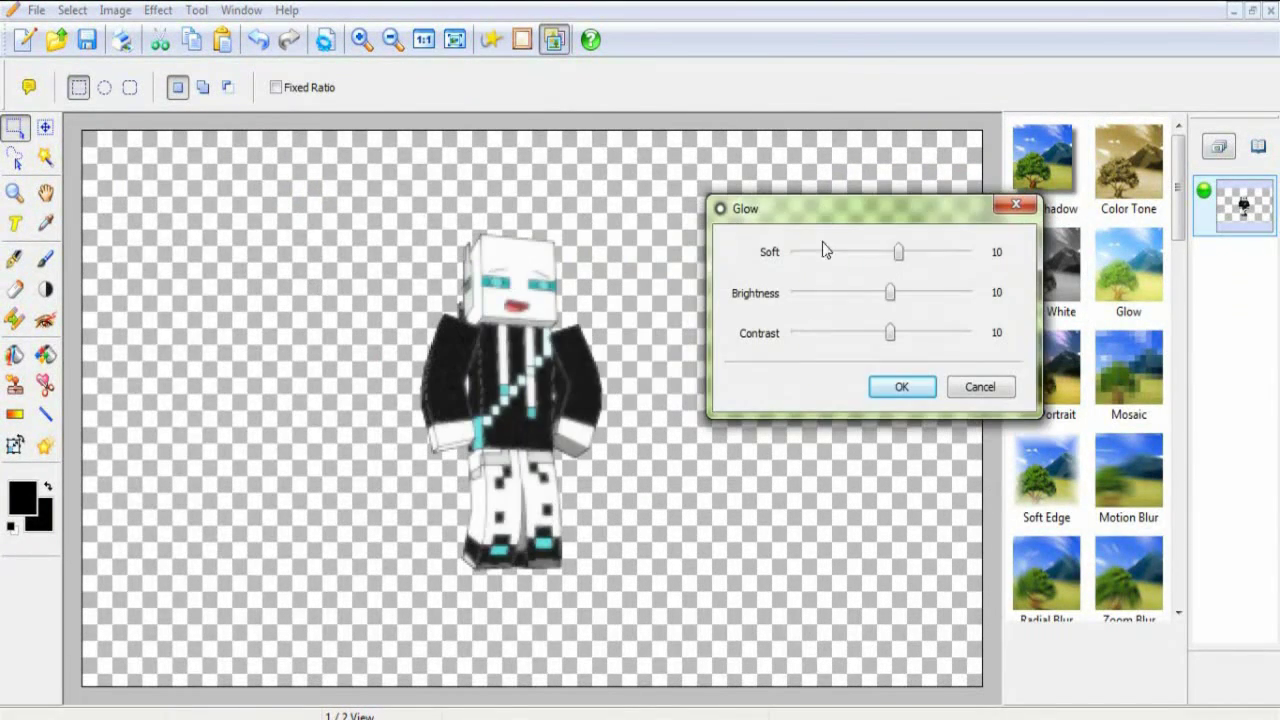
pyautogui.moveTo(829, 249); pyautogui.dragTo(837, 249)
pyautogui.moveTo(848, 294); pyautogui.dragTo(834, 294)
pyautogui.click(900, 386)
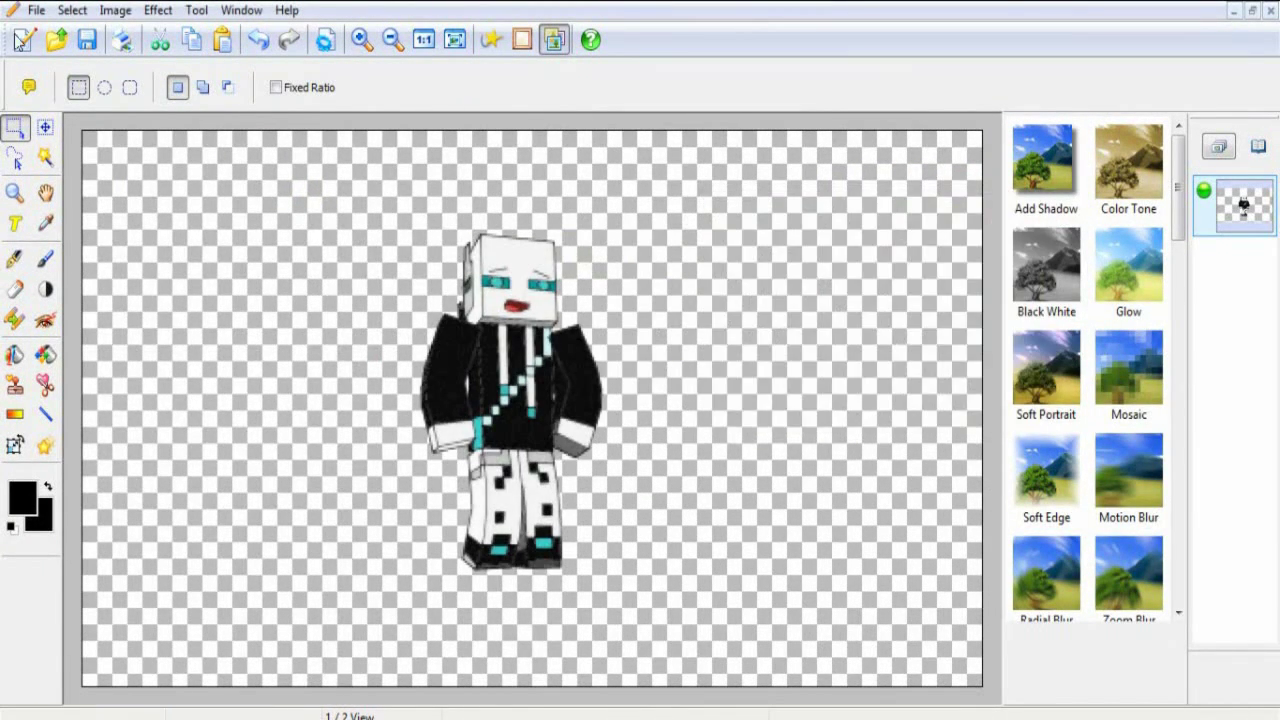